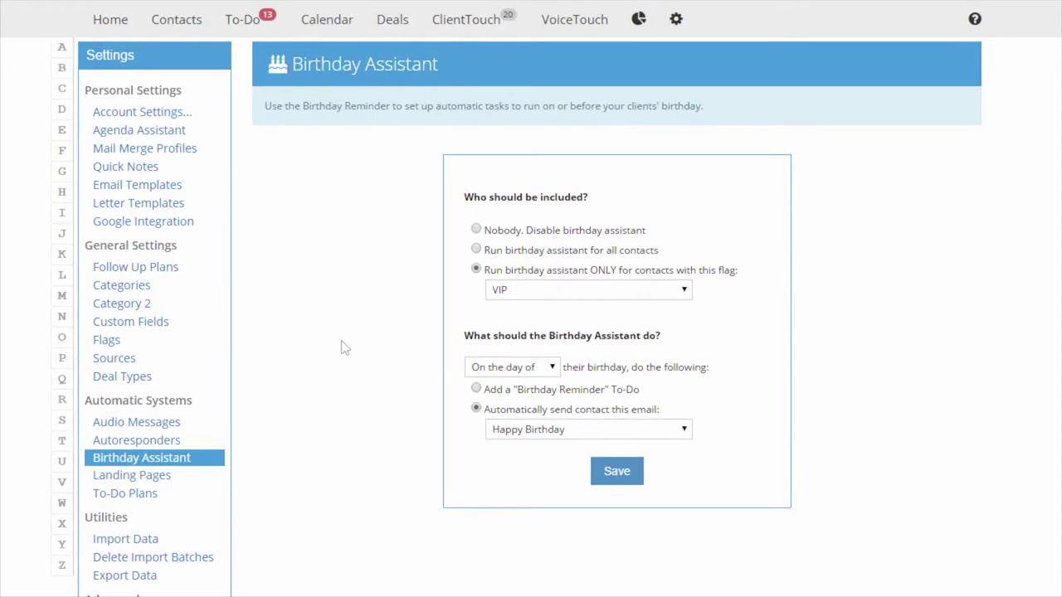
Add a new contact flag named Birthday
click(108, 341)
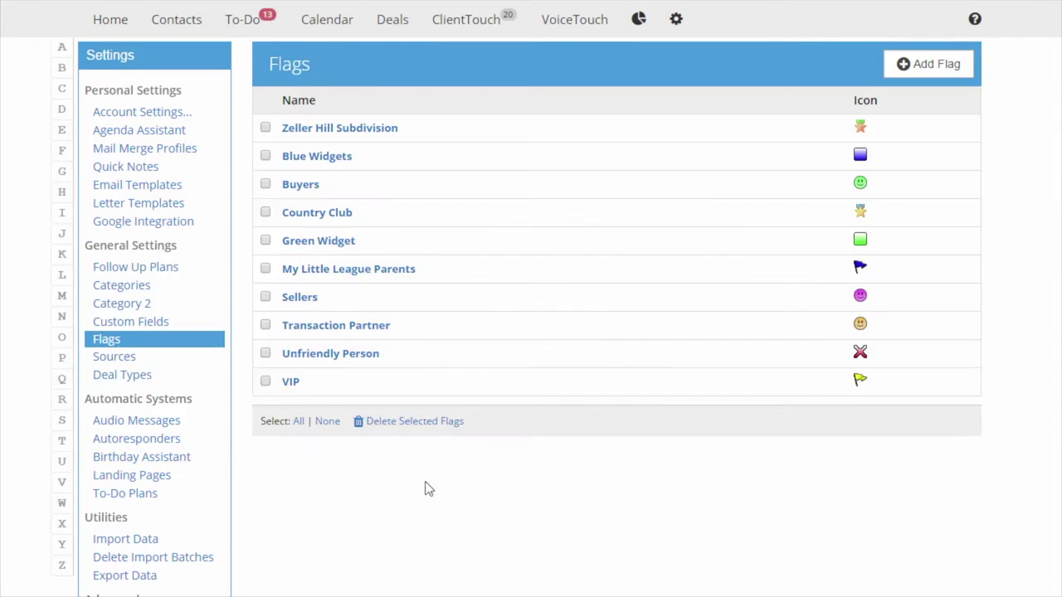
click(970, 75)
text(Birthday)
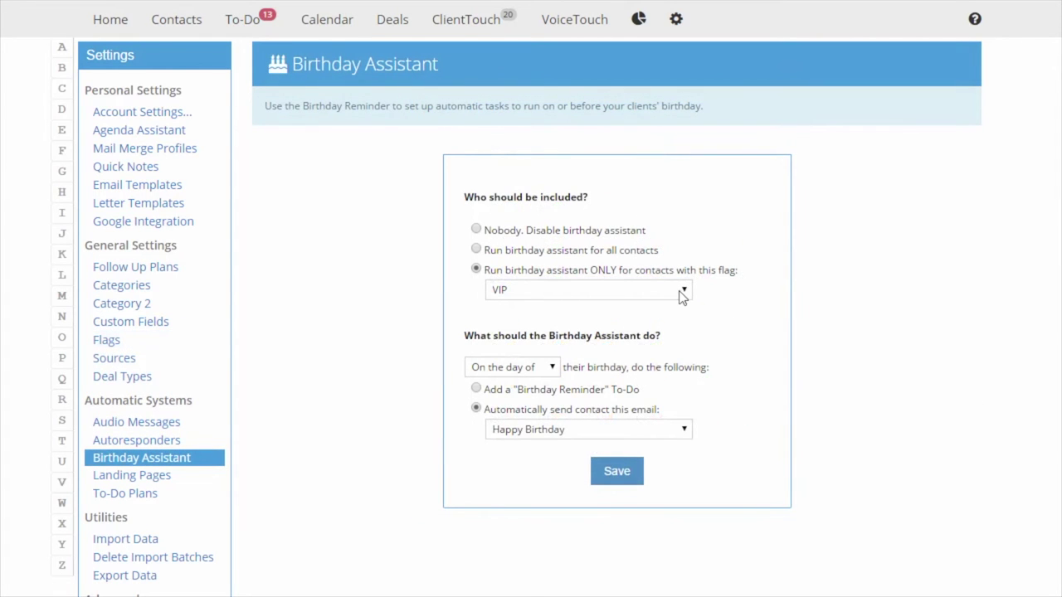
Limit the Birthday Assistant to Birthday-flagged contacts, keeping it running on the birthday itself
click(682, 292)
click(678, 325)
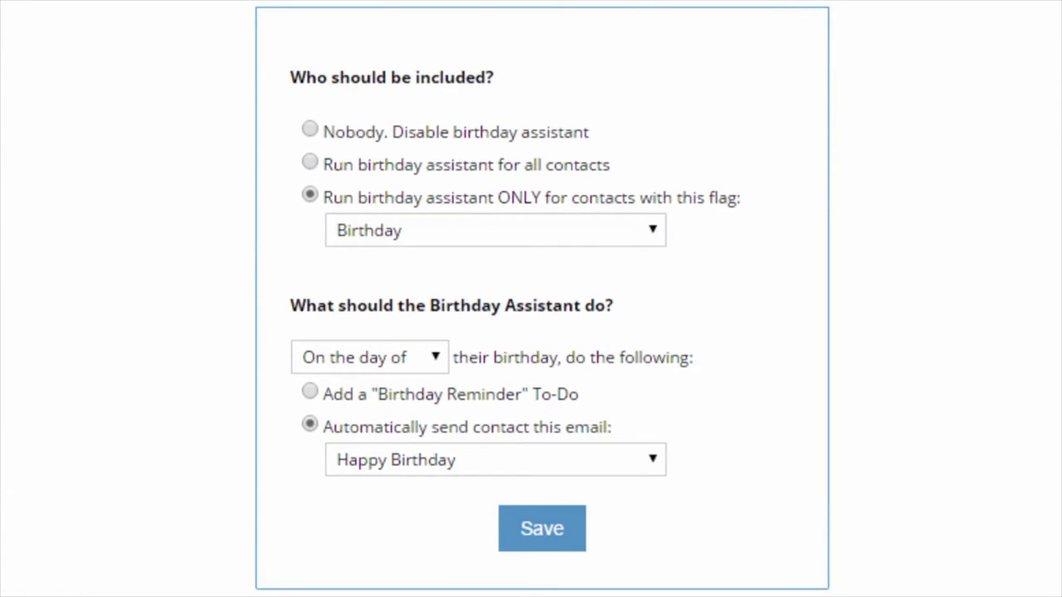
click(436, 358)
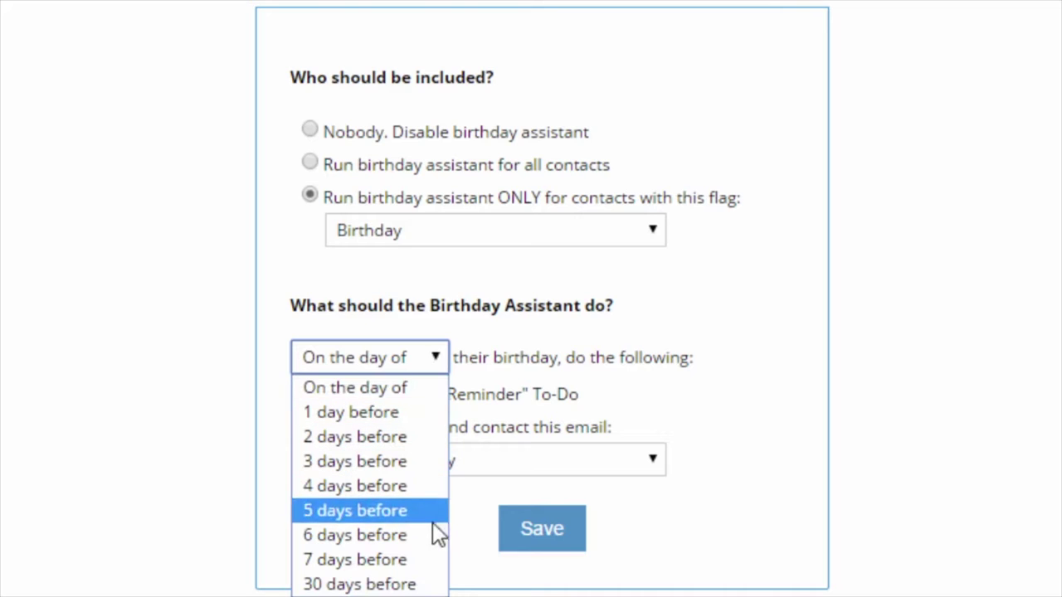
key(Escape)
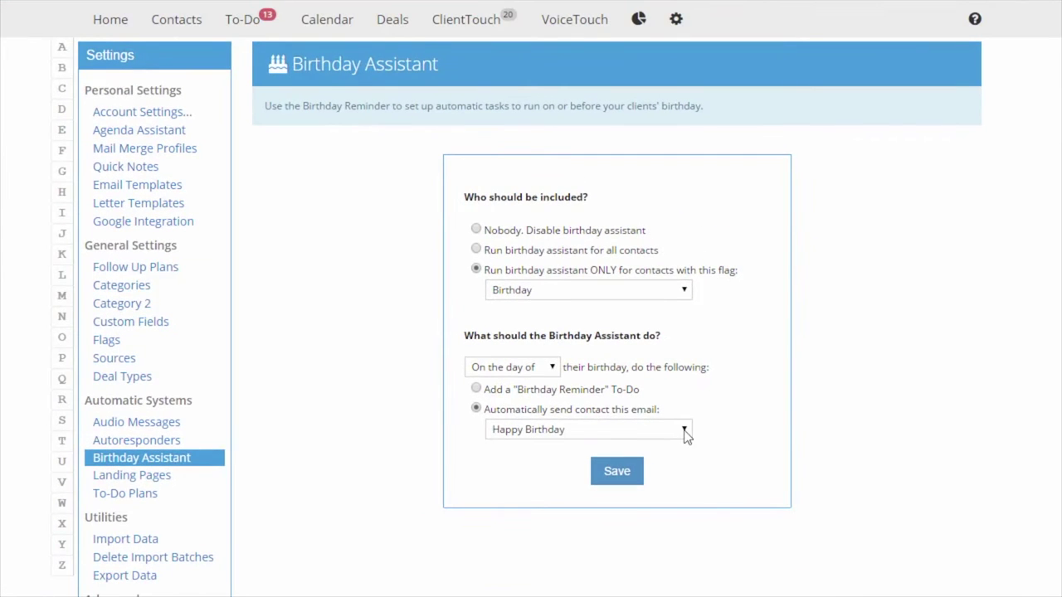
click(684, 430)
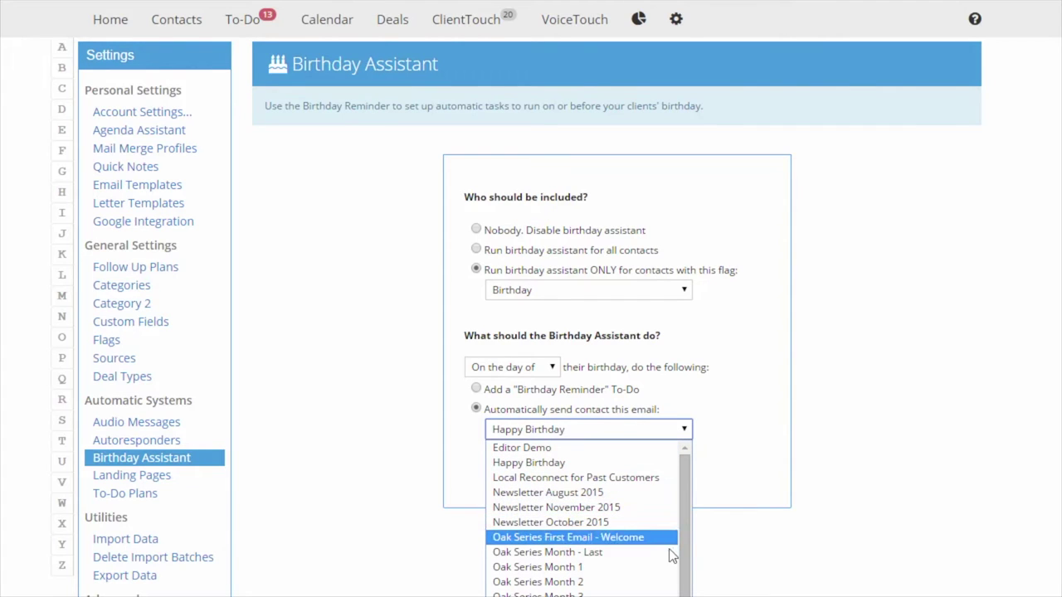
Keep Happy Birthday as the email the Birthday Assistant sends
click(657, 466)
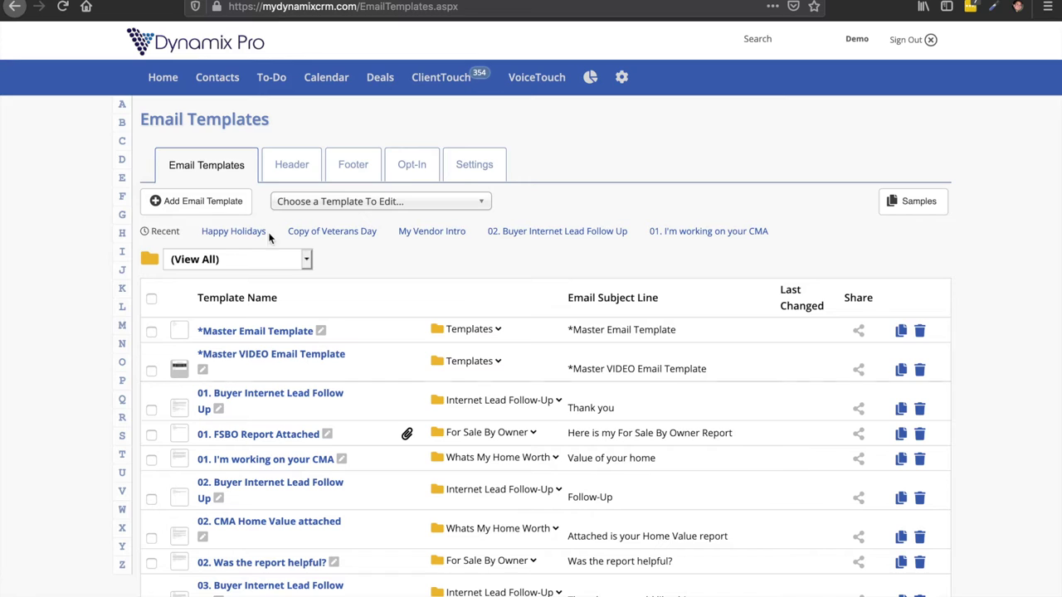
Add a new email template and pick the Birthday Gift sample design
mouse_move(201, 207)
mouse_down()
mouse_move(135, 224)
mouse_move(243, 214)
mouse_move(111, 197)
mouse_move(185, 212)
mouse_up()
click(189, 205)
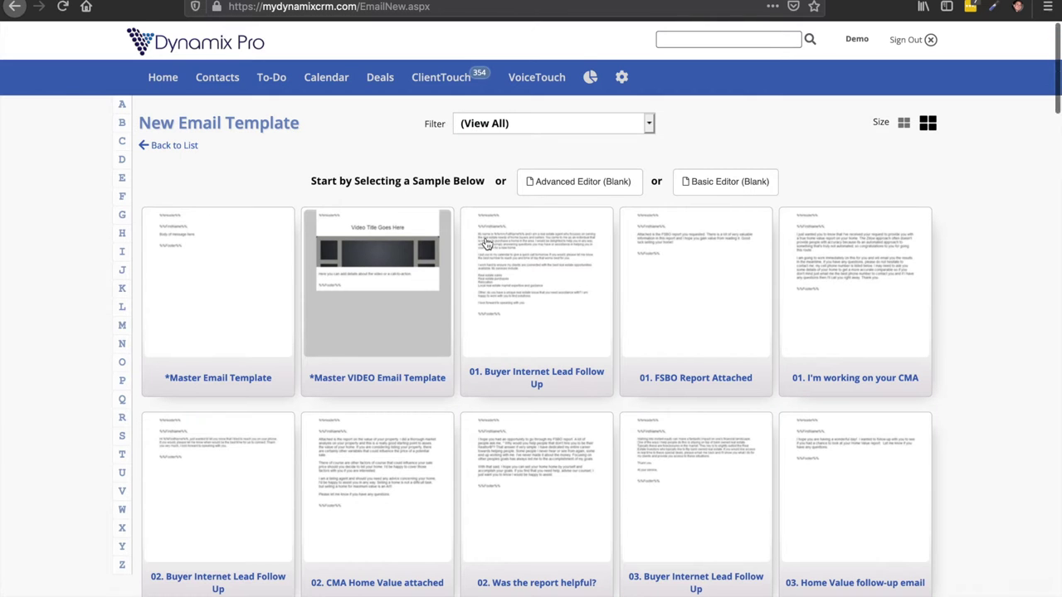
scroll(487, 243, down, 10)
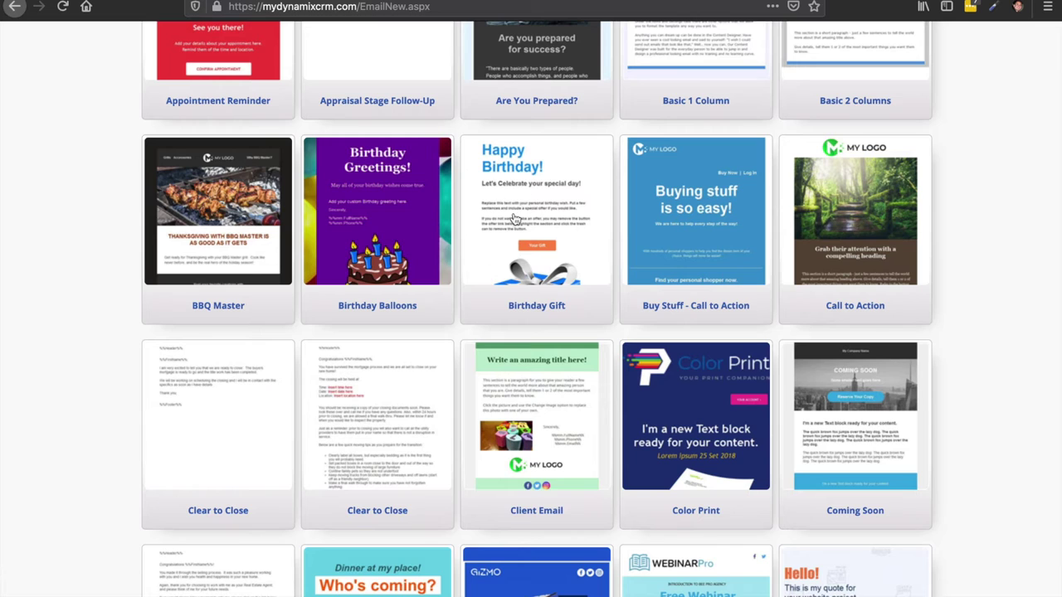
click(539, 253)
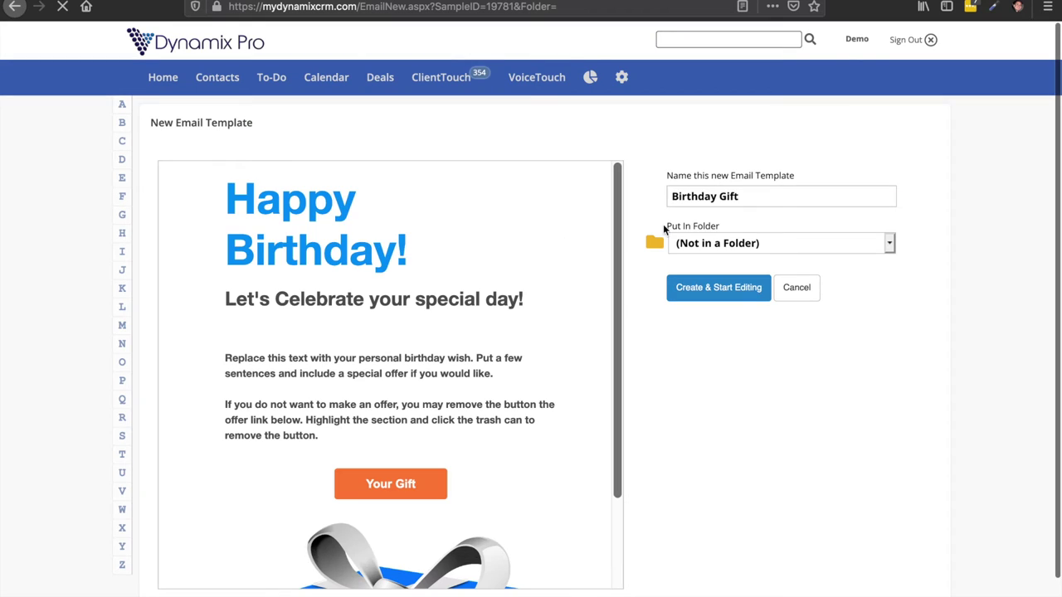
Replace the default name with 'Birthday Assistant Email' and open the new template in the editor
click(715, 199)
triple_click(715, 199)
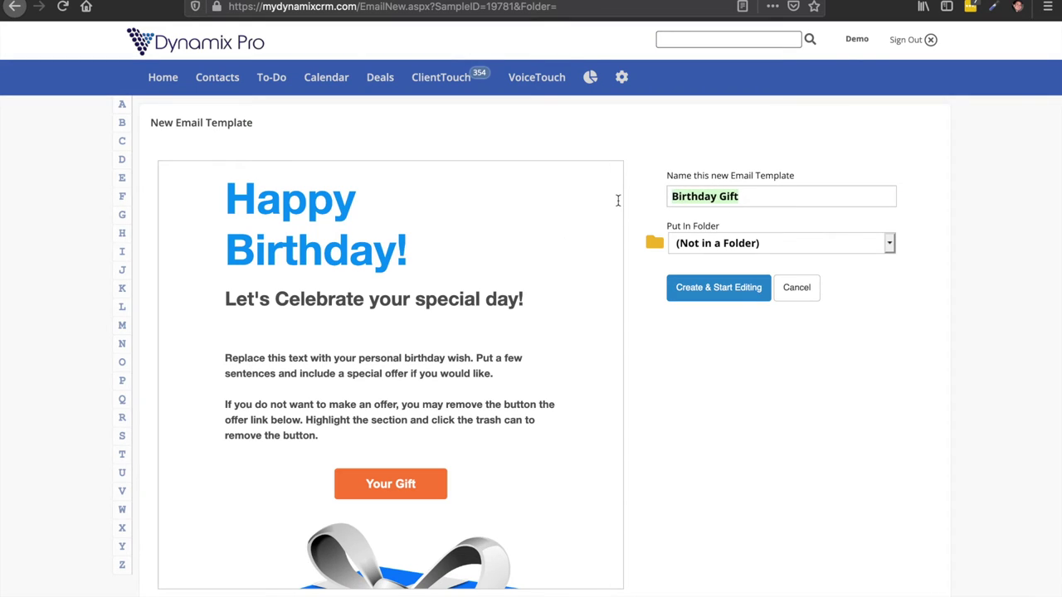
text(Birthdahy )
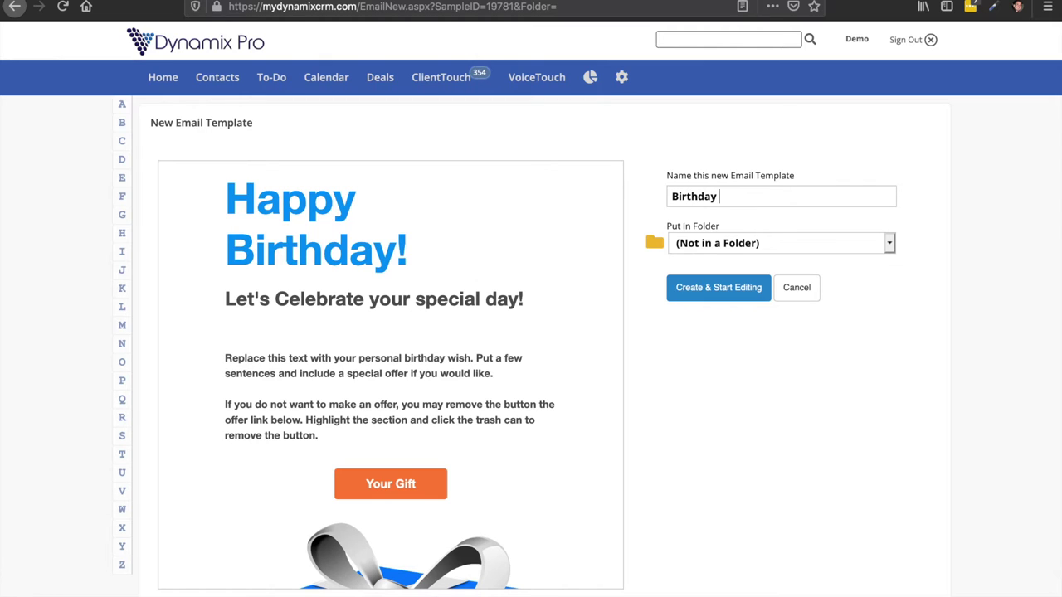
text(Assistant Email)
click(718, 291)
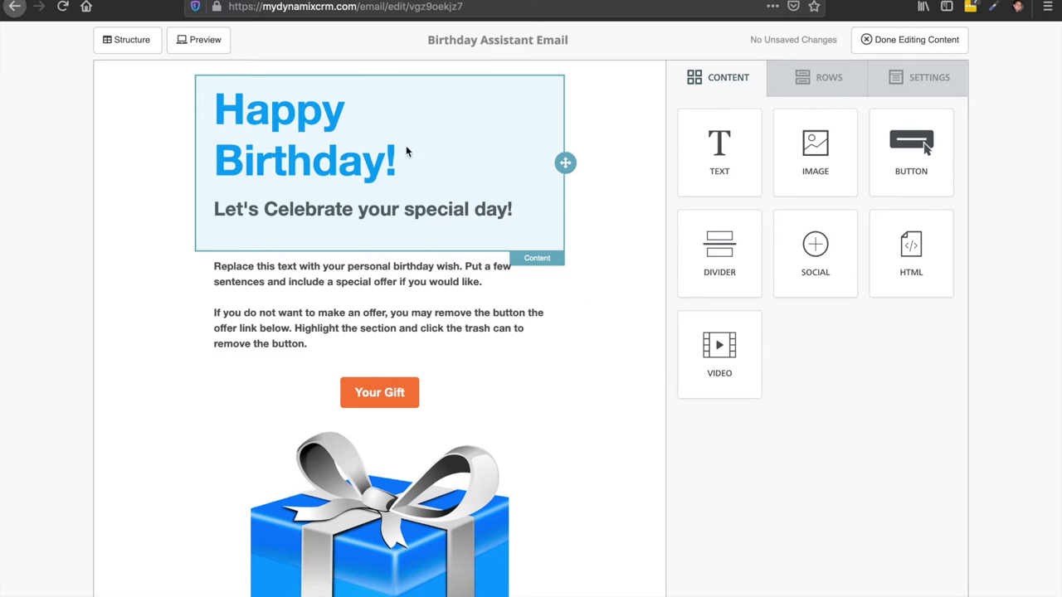
Delete "Let's" from the header subtitle so it reads 'Celebrate your special day!'
click(422, 176)
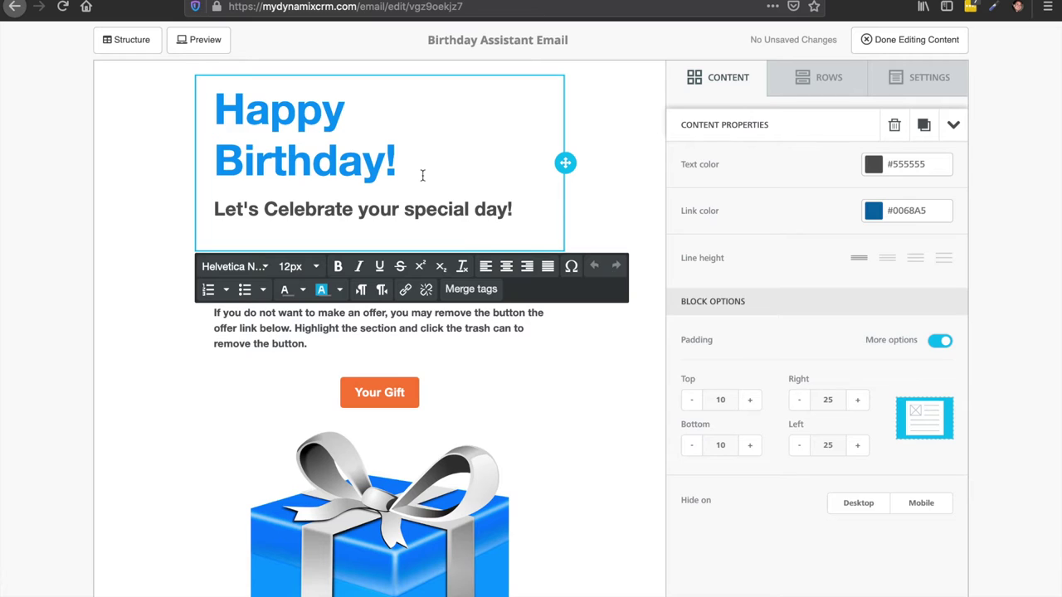
click(267, 203)
key(BackSpace)
key(BackSpace)
key(BackSpace)
key(BackSpace)
key(BackSpace)
key(BackSpace)
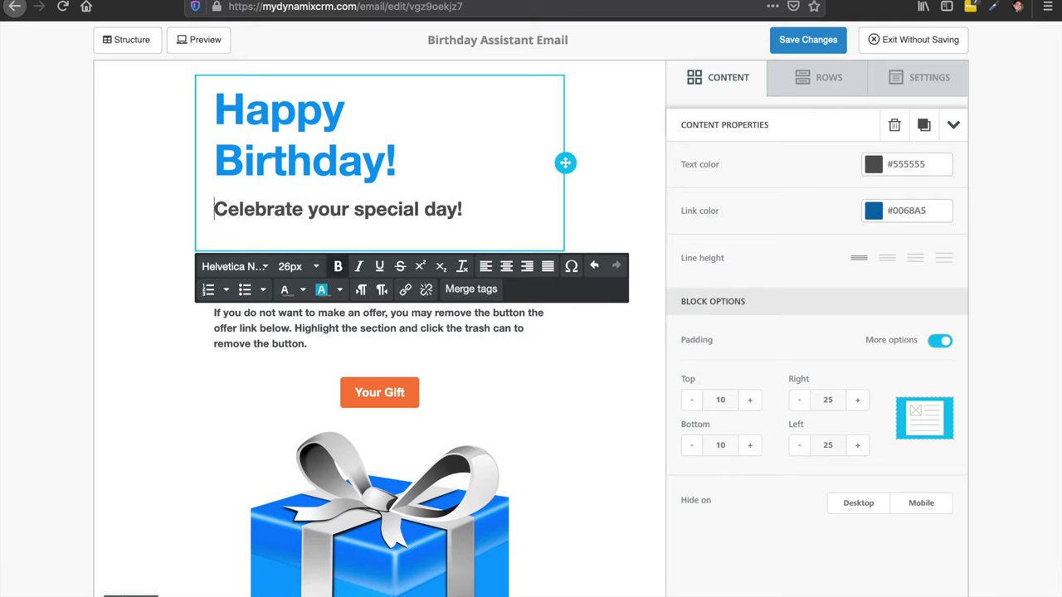
click(480, 209)
click(477, 340)
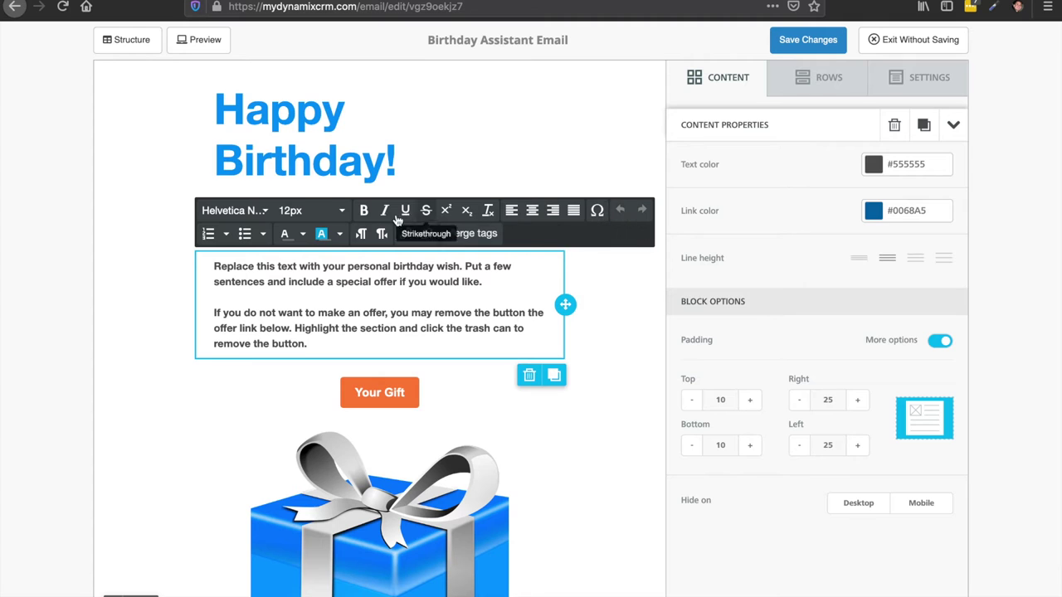
Insert the Contact First Name merge tag (%%FirstName%%) at the start of the body
click(475, 236)
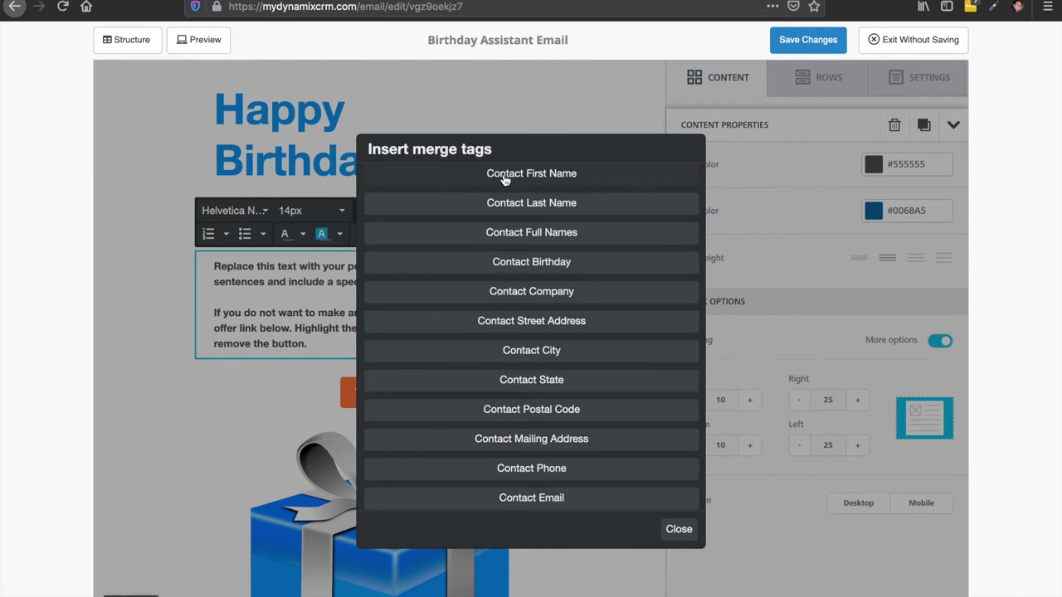
click(521, 176)
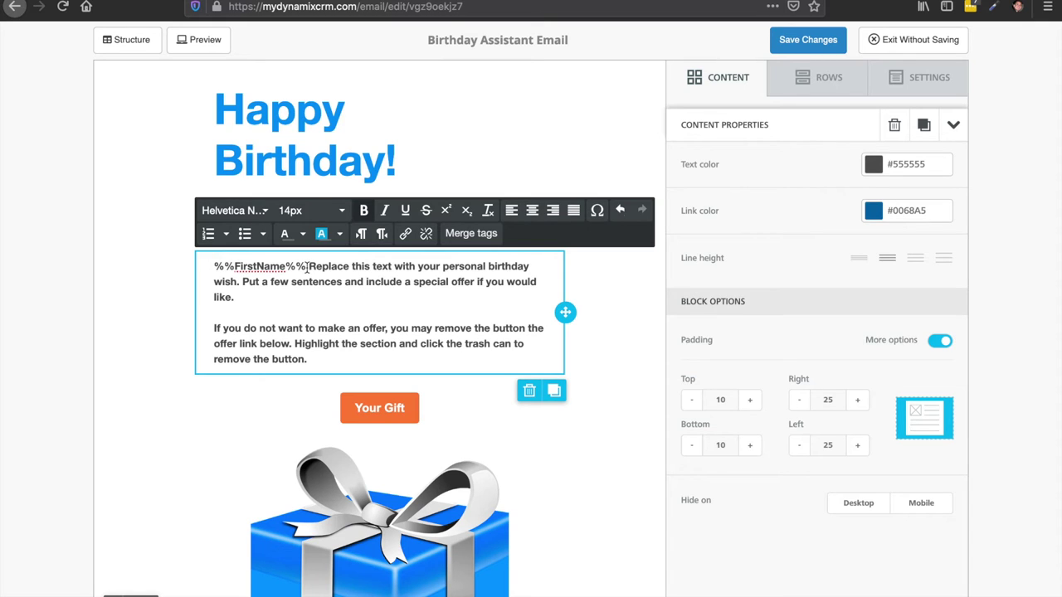
Follow the name tag with ', May your birthday be the start of a year filled with good luck, good health and much happiness.'
key(BackSpace)
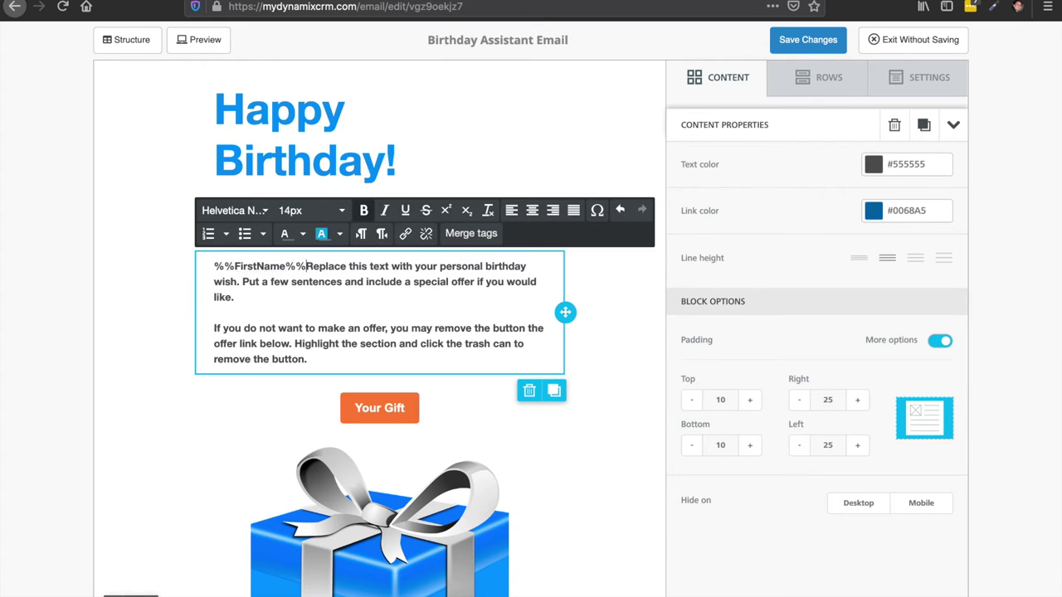
text(, )
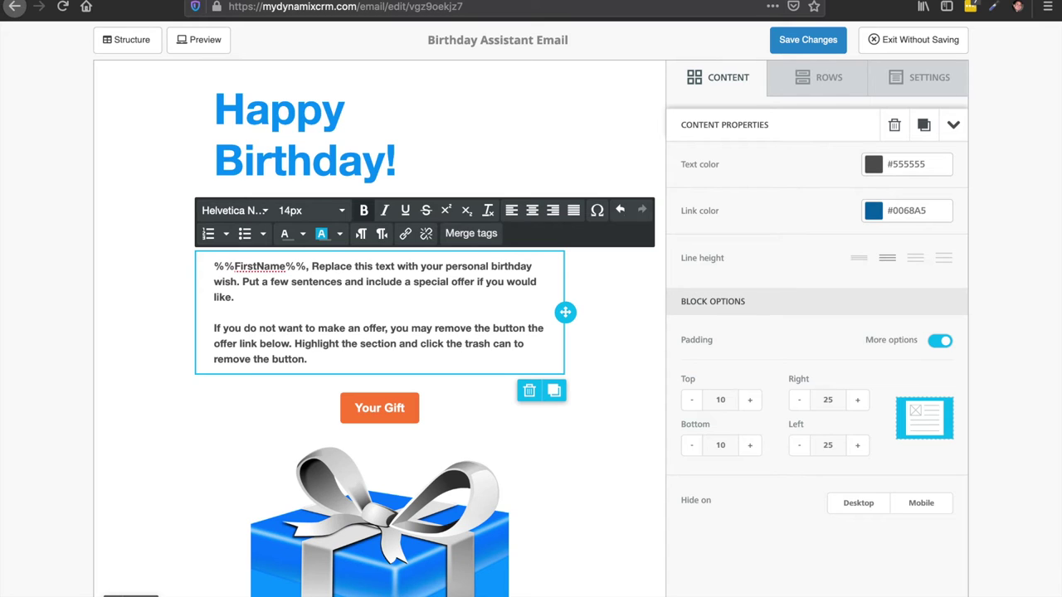
text(May your b)
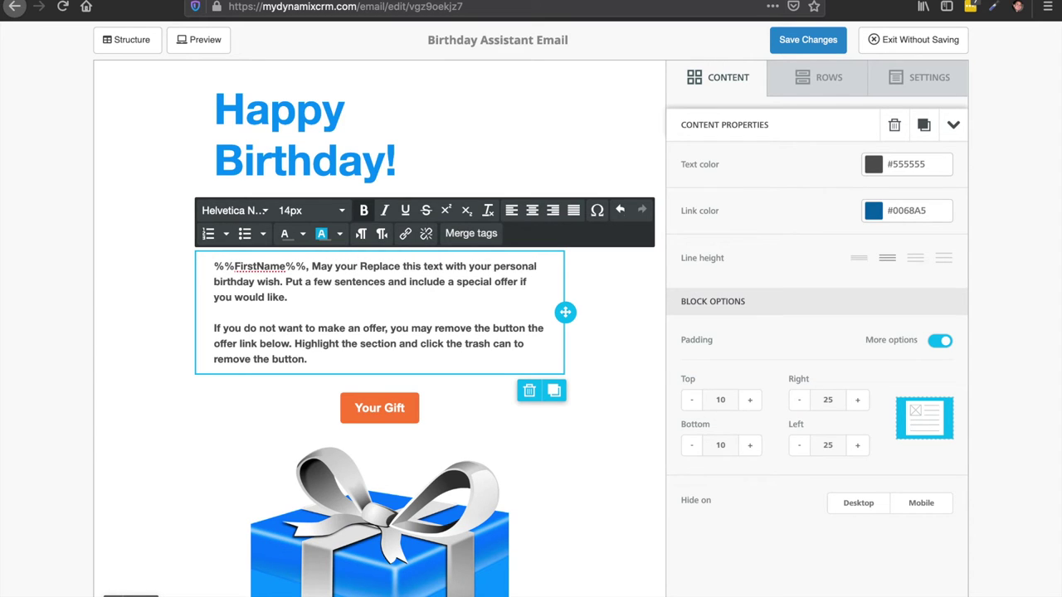
text(irthday )
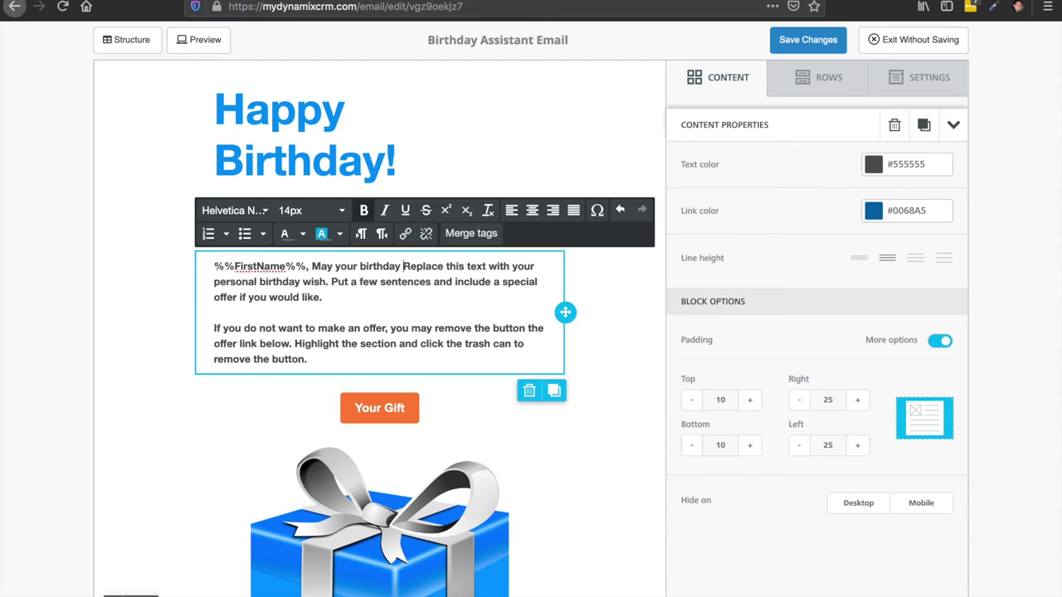
text(be the s)
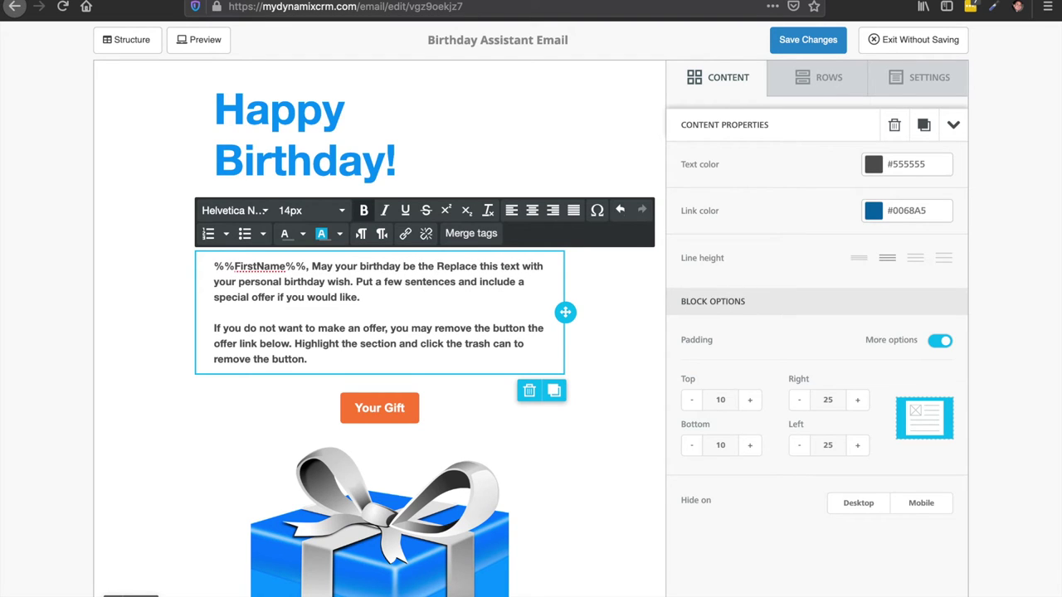
text(tart of a year)
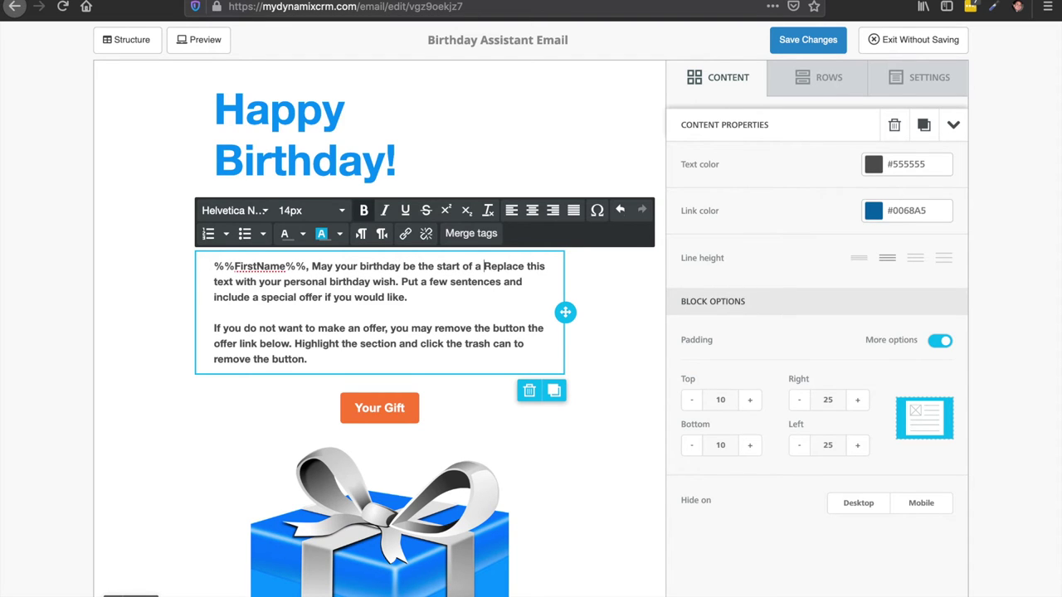
text( filled )
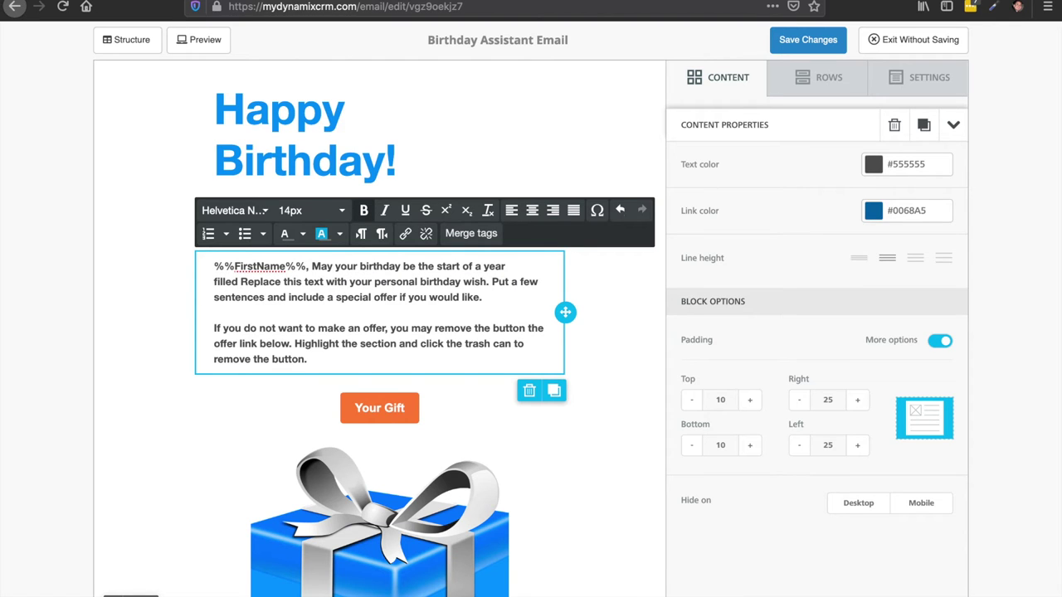
text(with good luc)
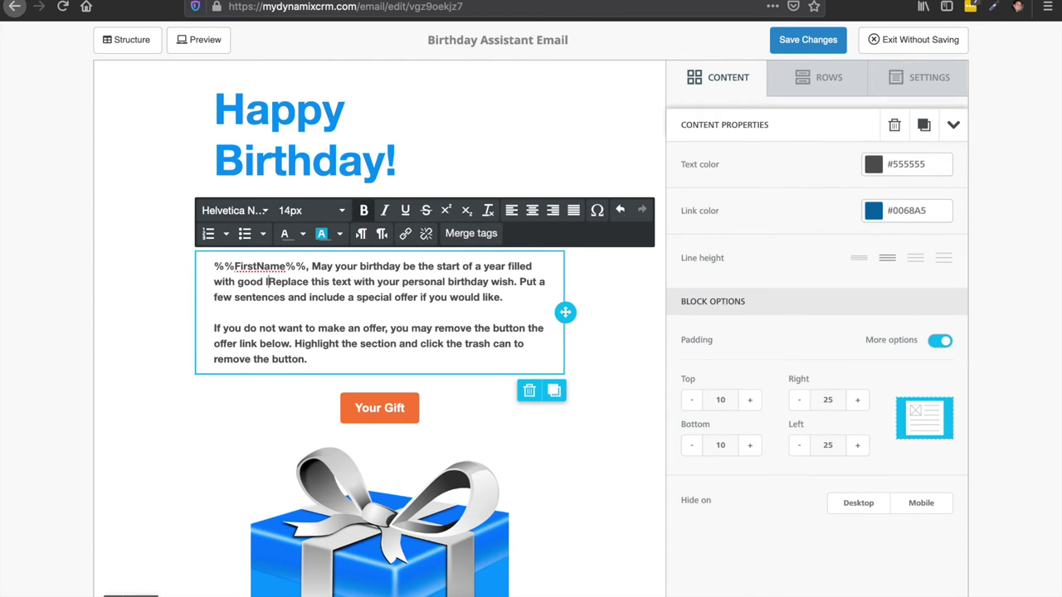
text(k, )
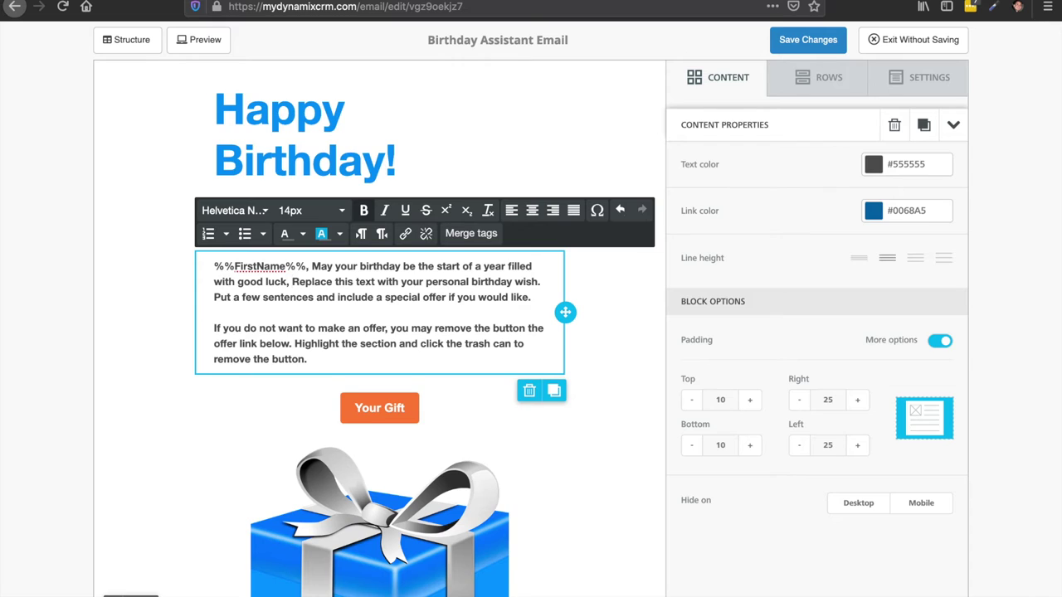
text(good health)
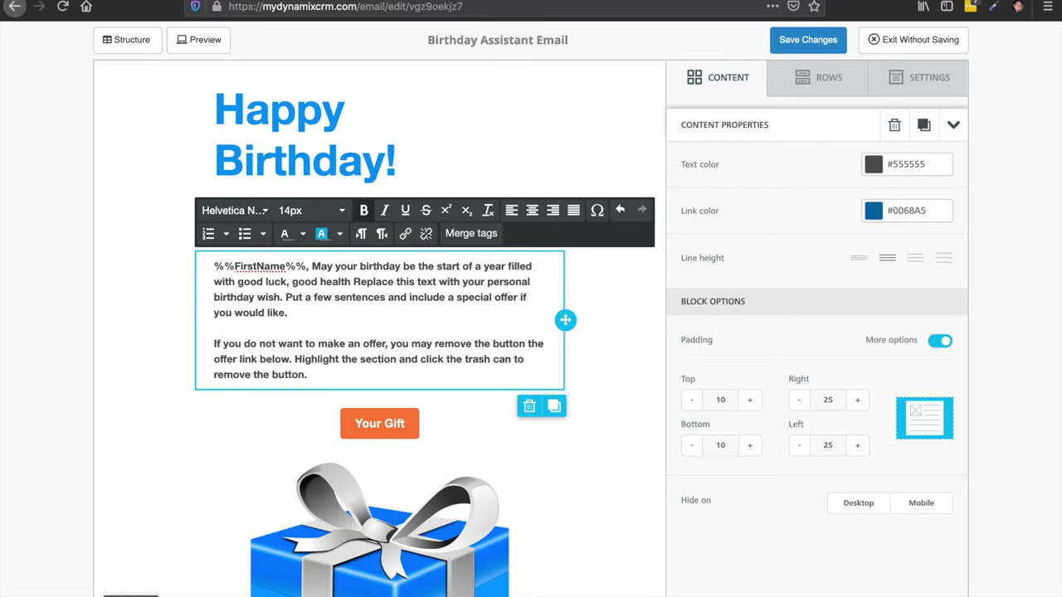
key(BackSpace)
text(and )
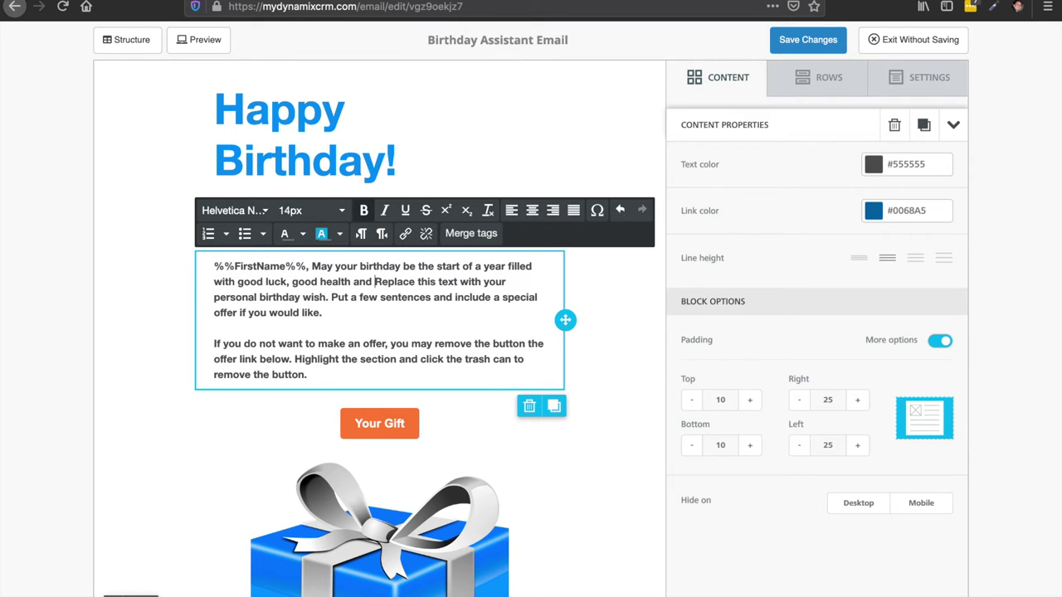
text(much )
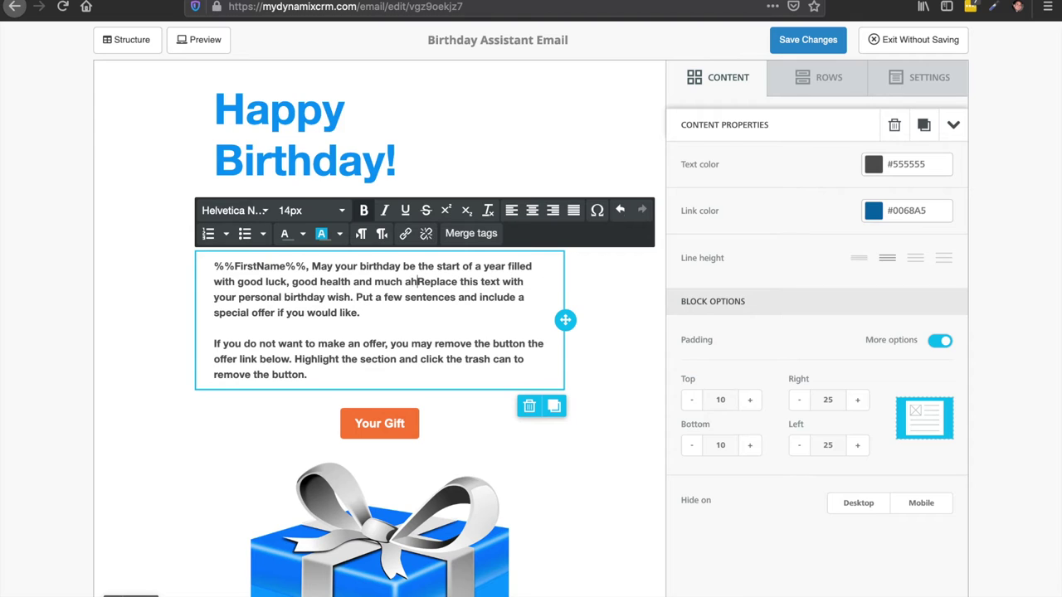
text(happiness)
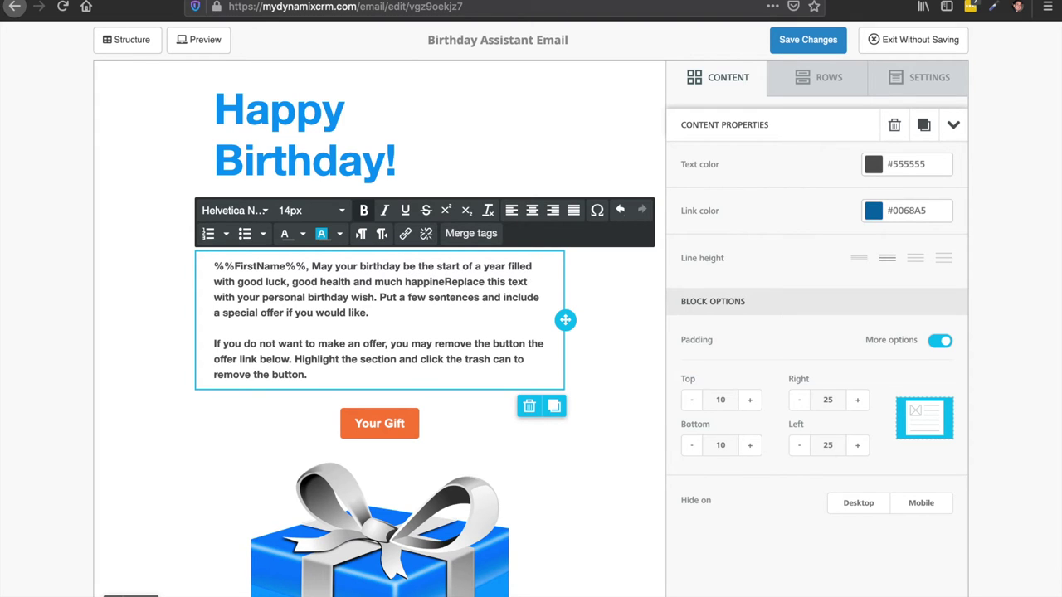
text(.)
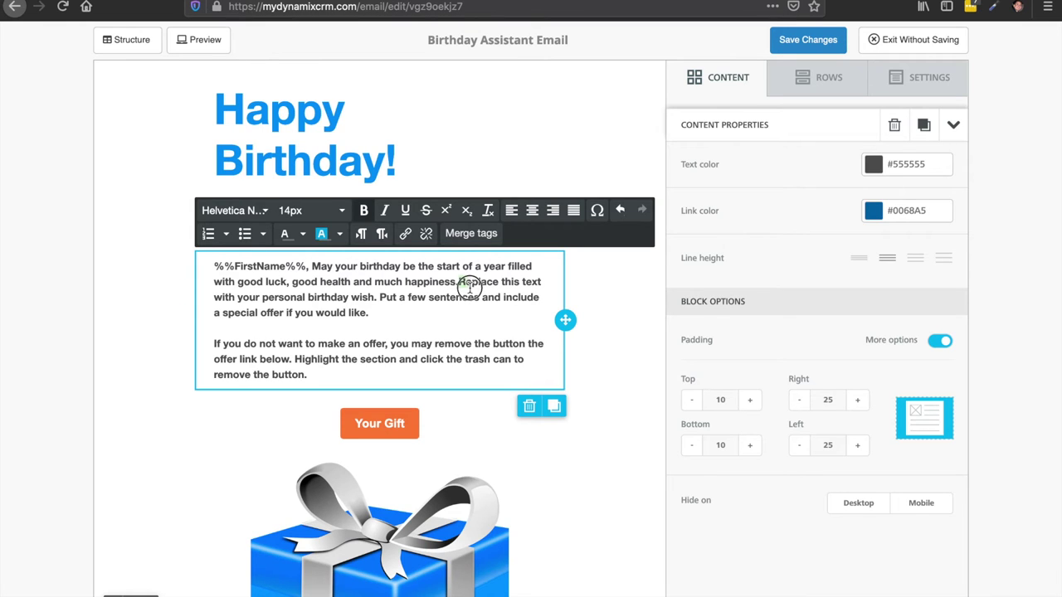
Delete the placeholder text and the paragraph about removing the offer
drag(460, 282, 521, 316)
key(BackSpace)
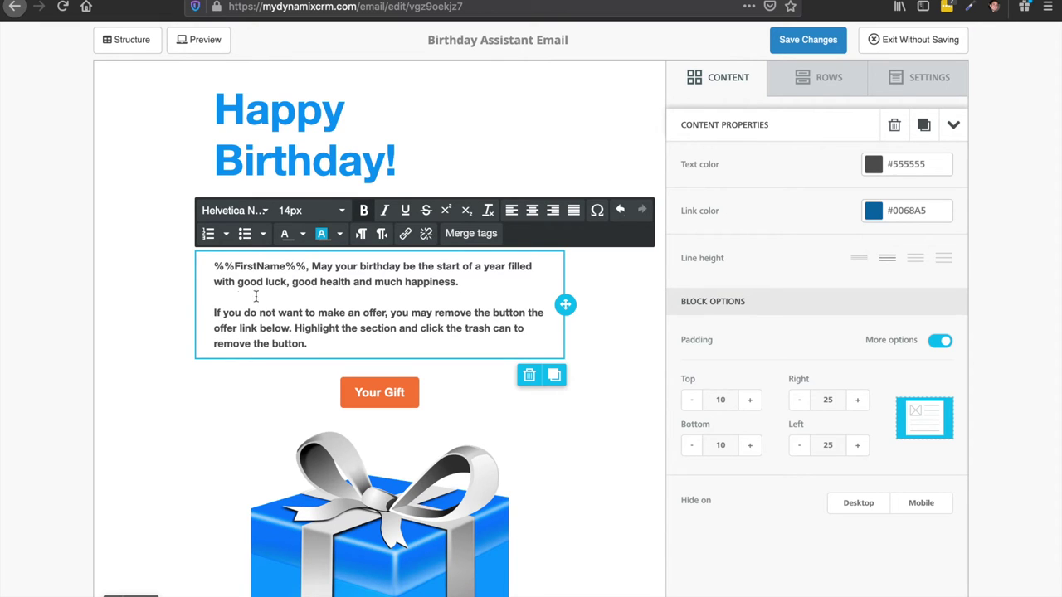
drag(234, 296, 400, 339)
key(BackSpace)
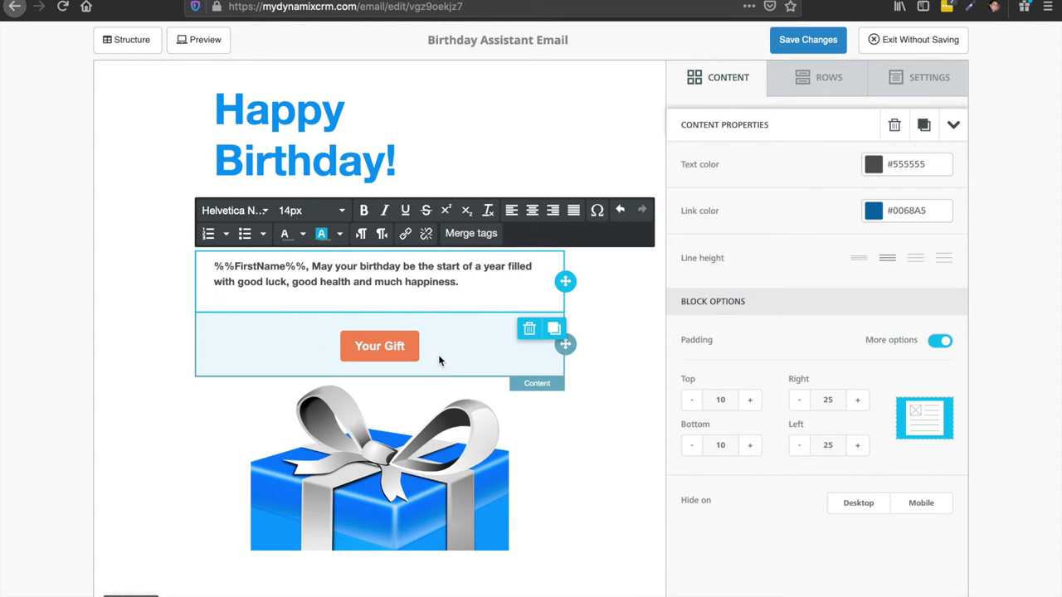
Delete the Your Gift button block, save the design and return to the template page
click(302, 347)
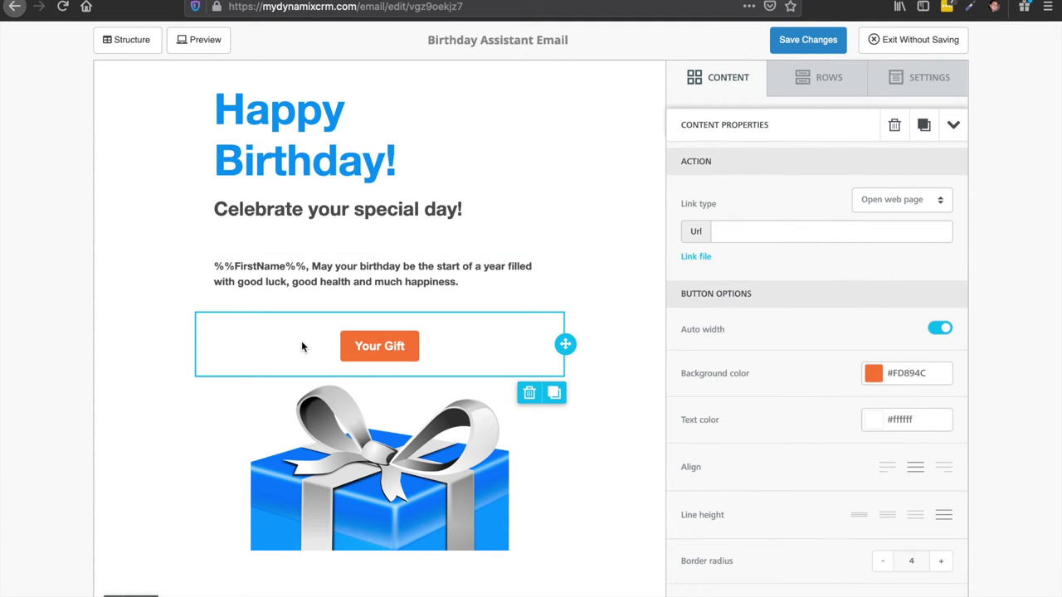
click(531, 394)
click(525, 374)
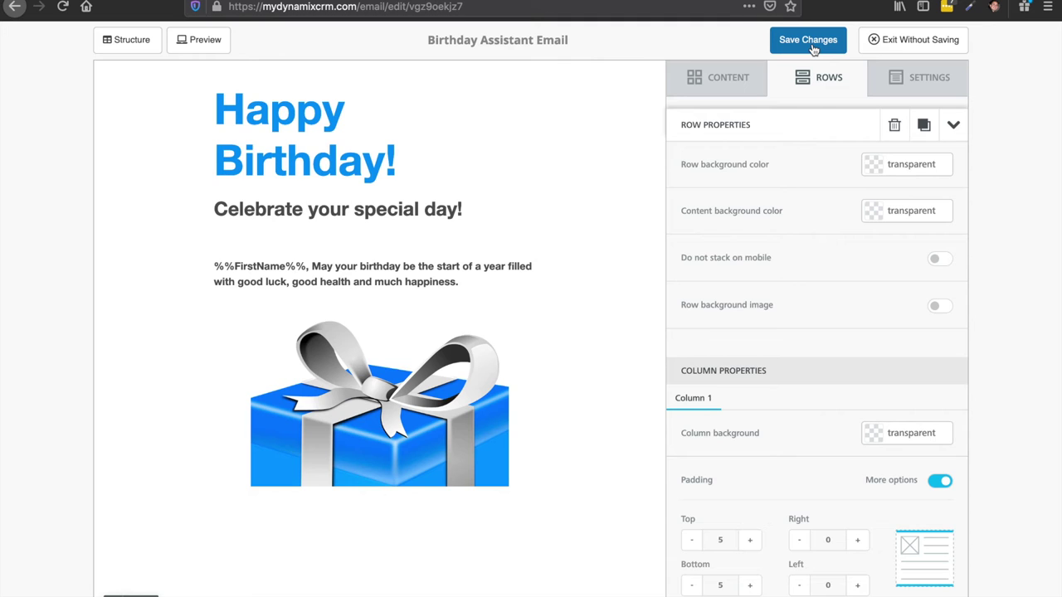
click(808, 42)
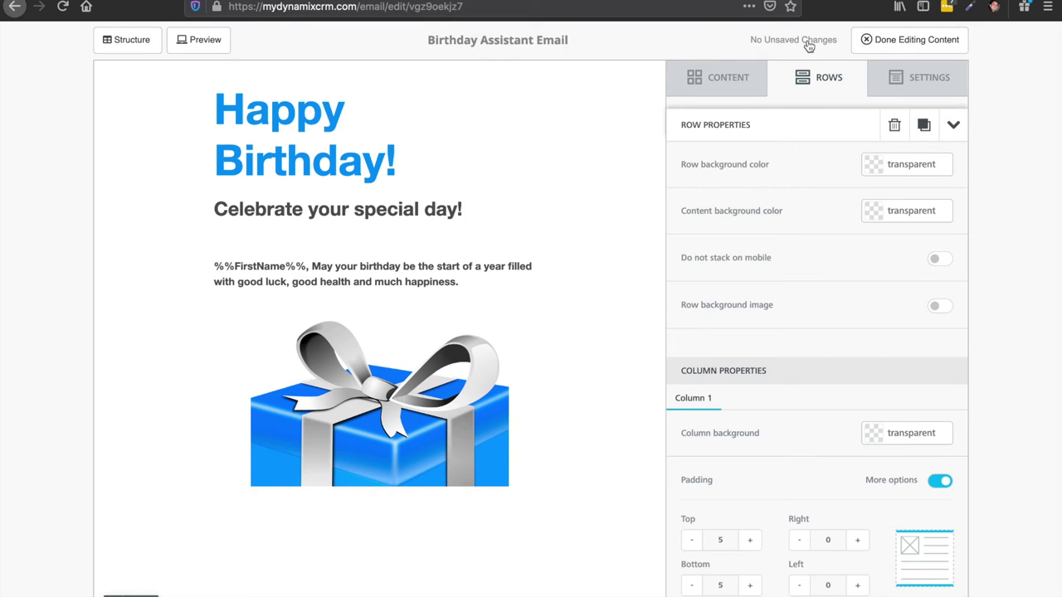
click(909, 41)
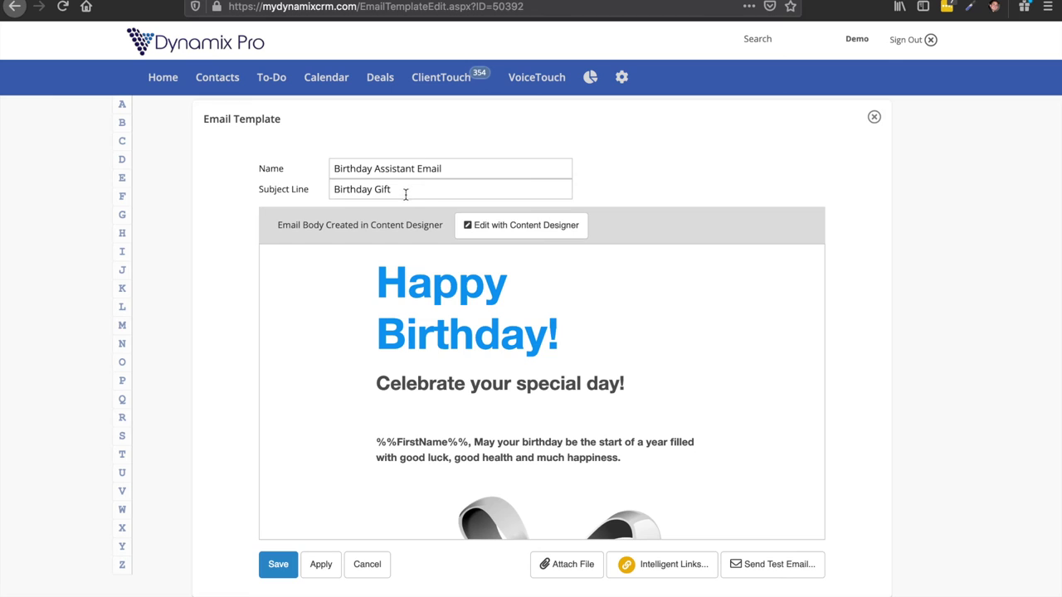
Replace the subject 'Birthday Gift' with 'Happy Birthday' and save the template
drag(404, 191, 293, 193)
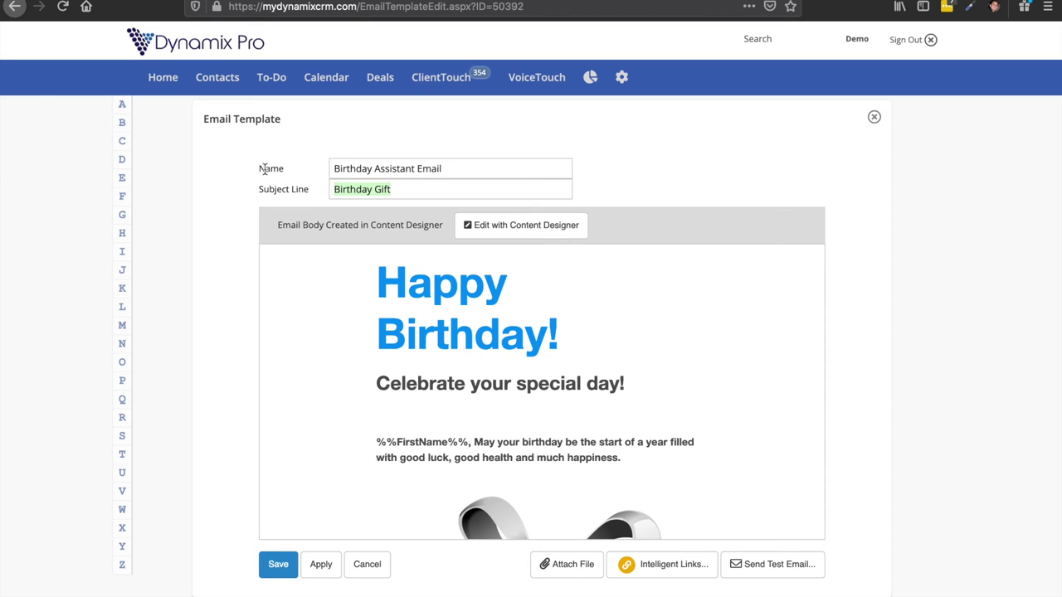
drag(335, 169, 467, 169)
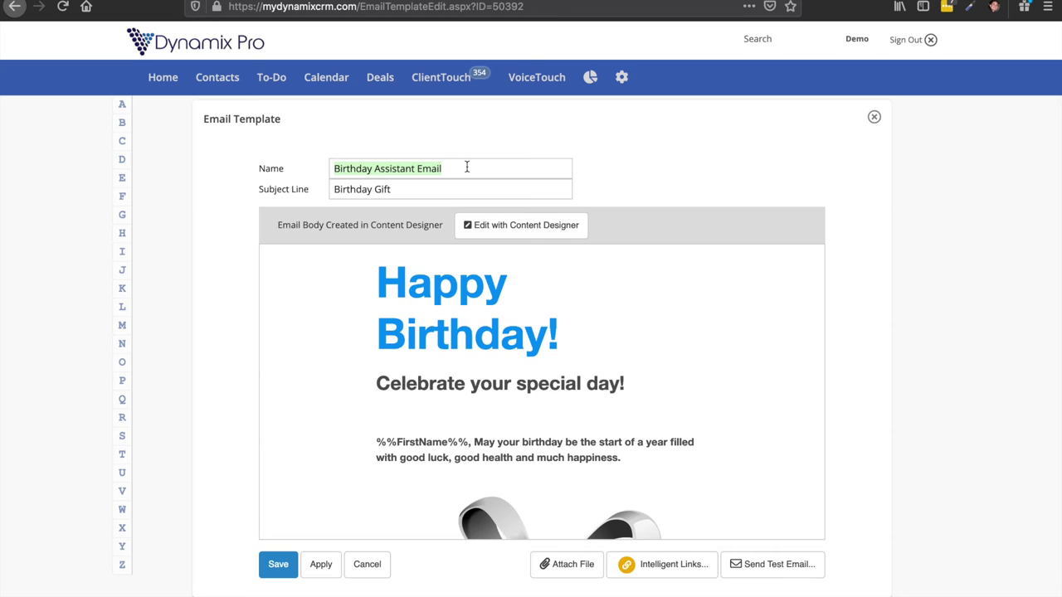
click(410, 188)
drag(410, 187, 322, 192)
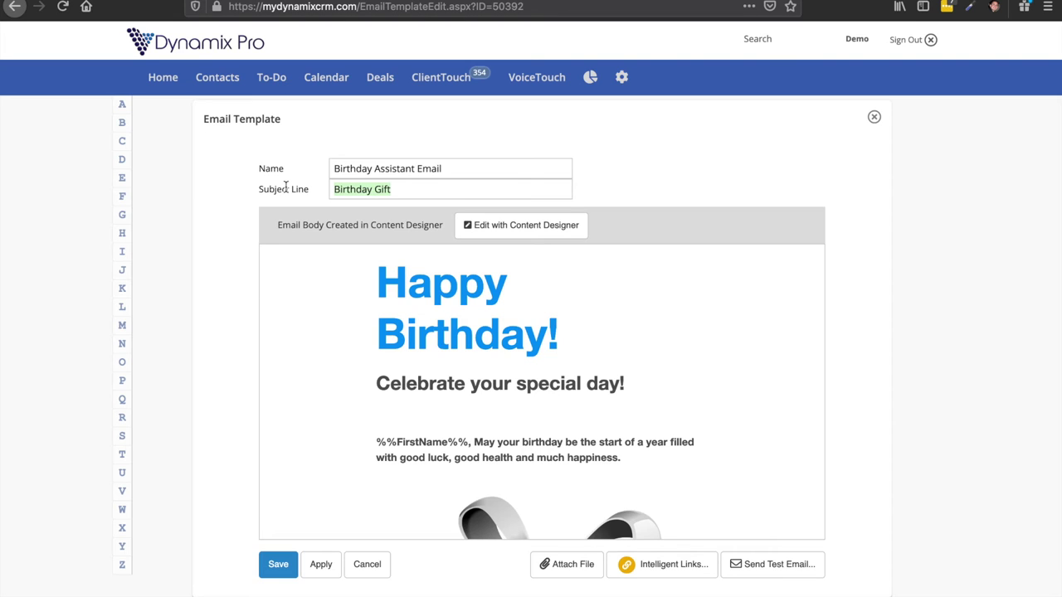
text(Happ)
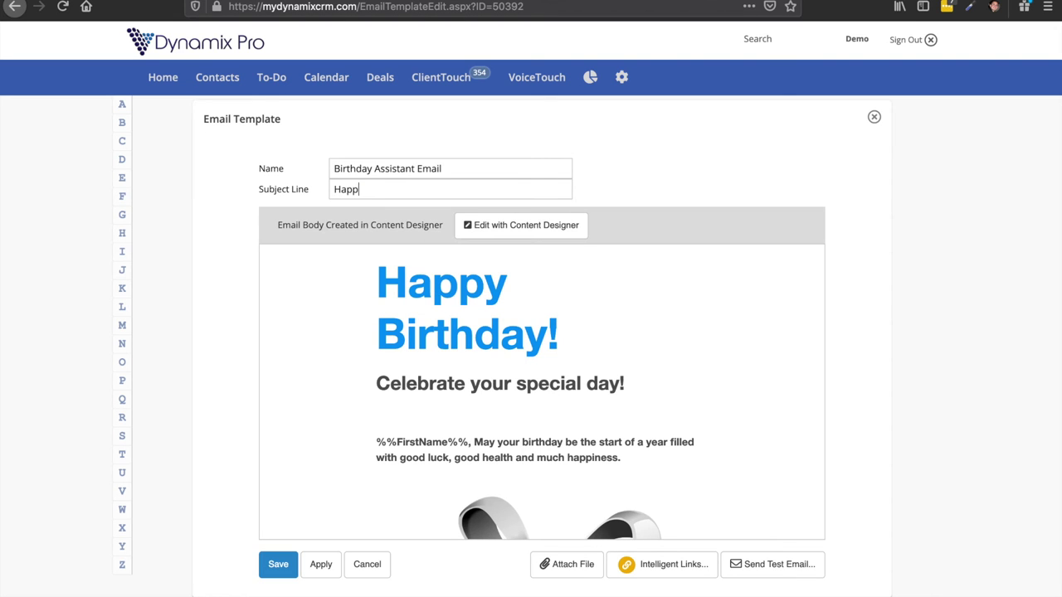
text(y Bith)
text(rthday)
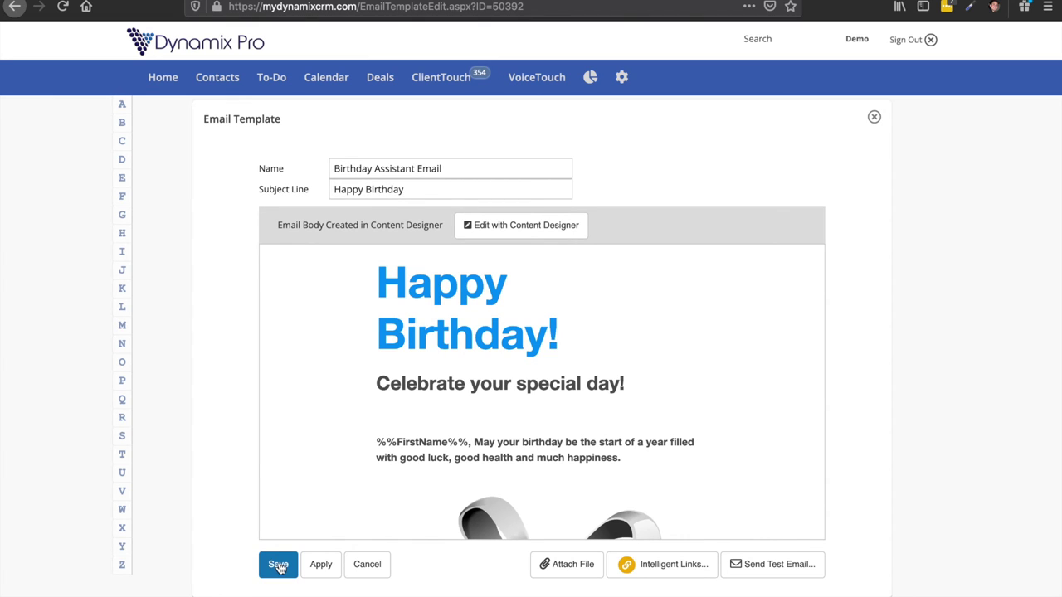
click(279, 567)
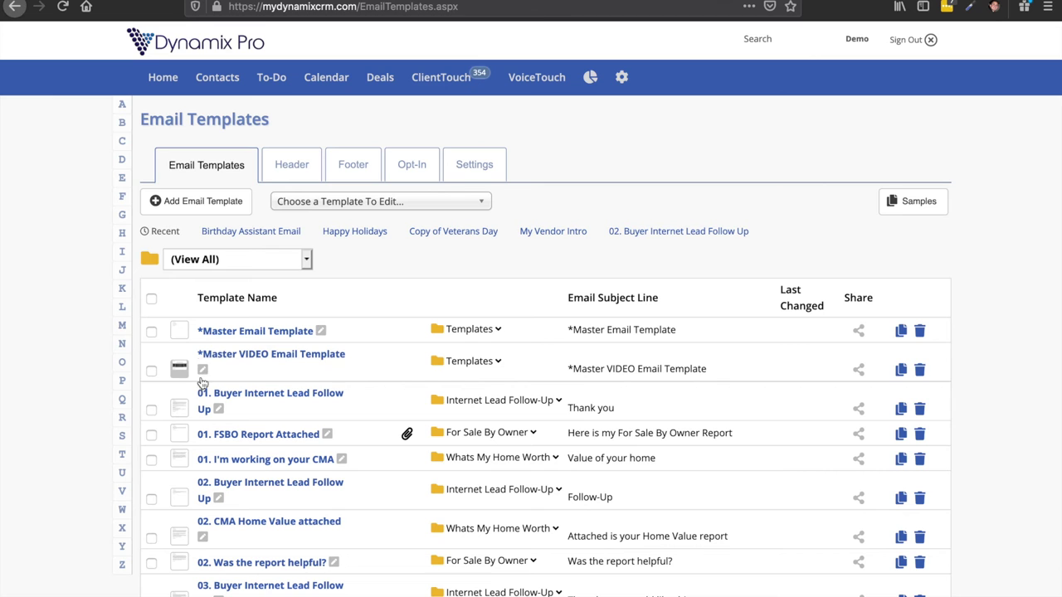
Confirm Birthday Assistant Email appears with subject Happy Birthday, then go to Settings
scroll(205, 498, down, 10)
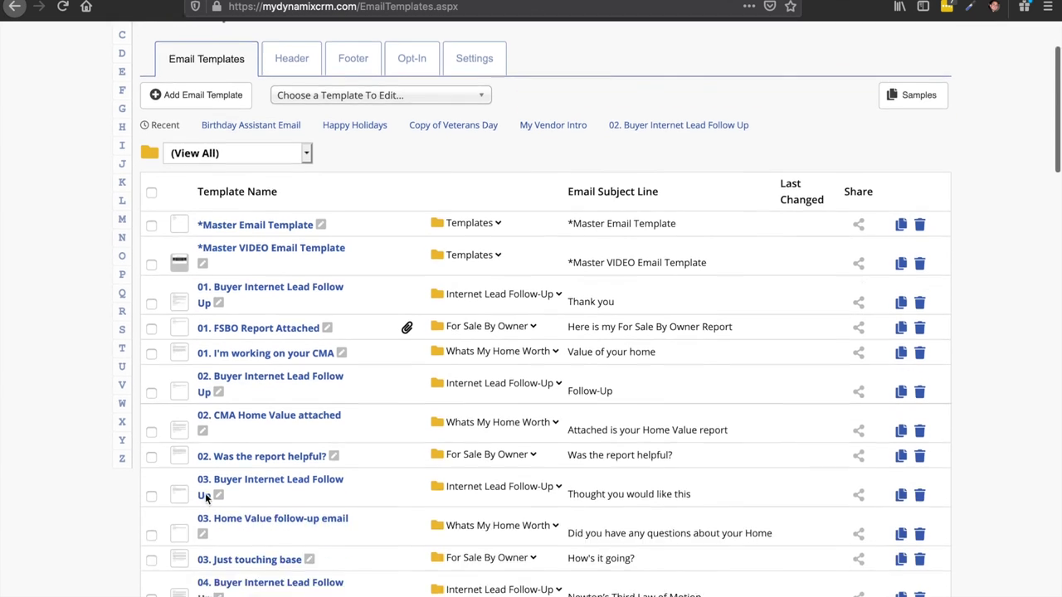
scroll(207, 496, down, 6)
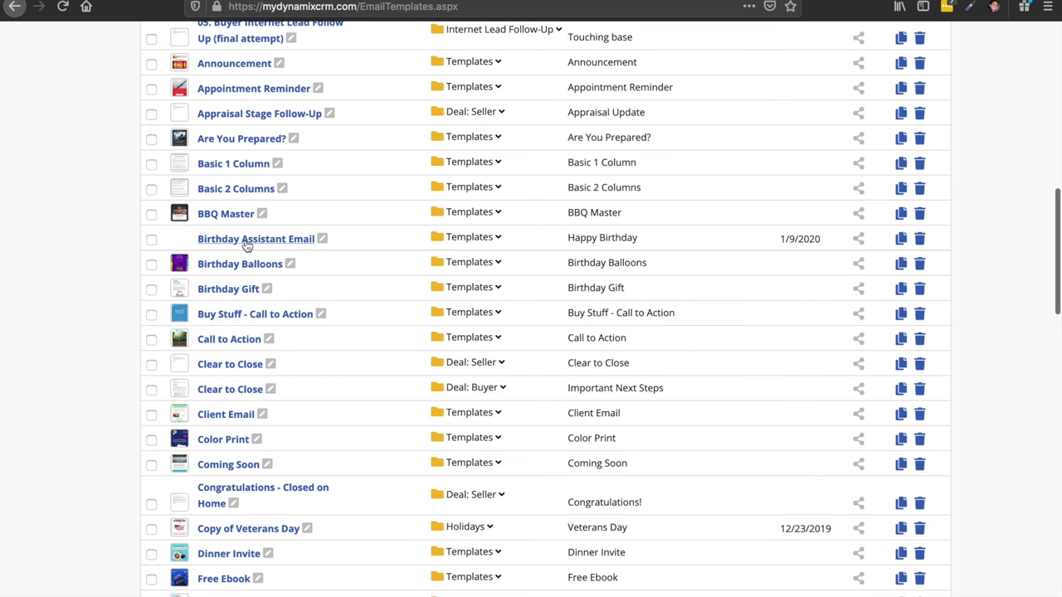
right_click(268, 246)
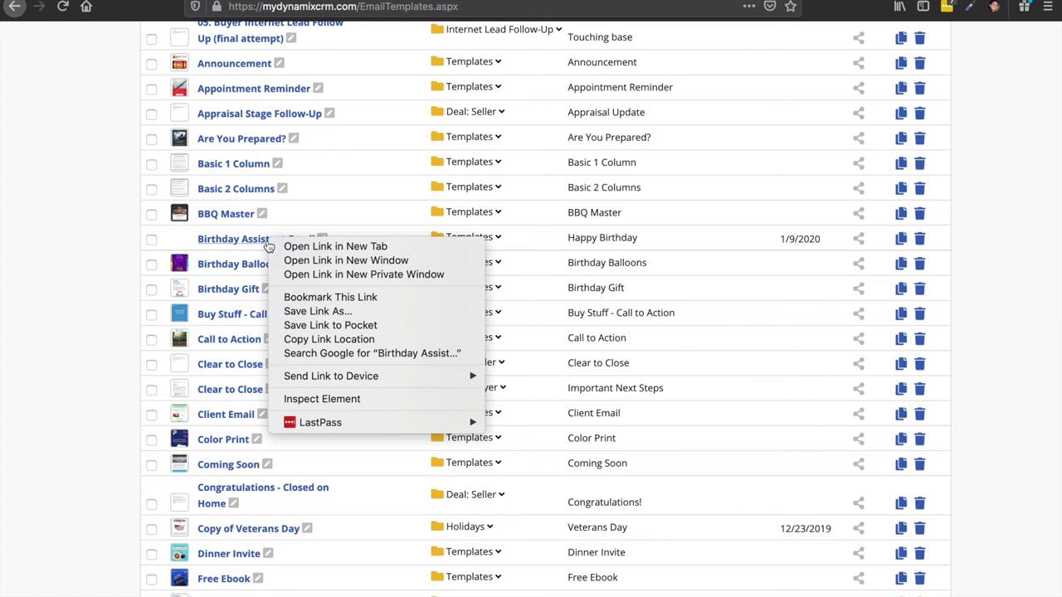
click(398, 108)
scroll(397, 108, up, 12)
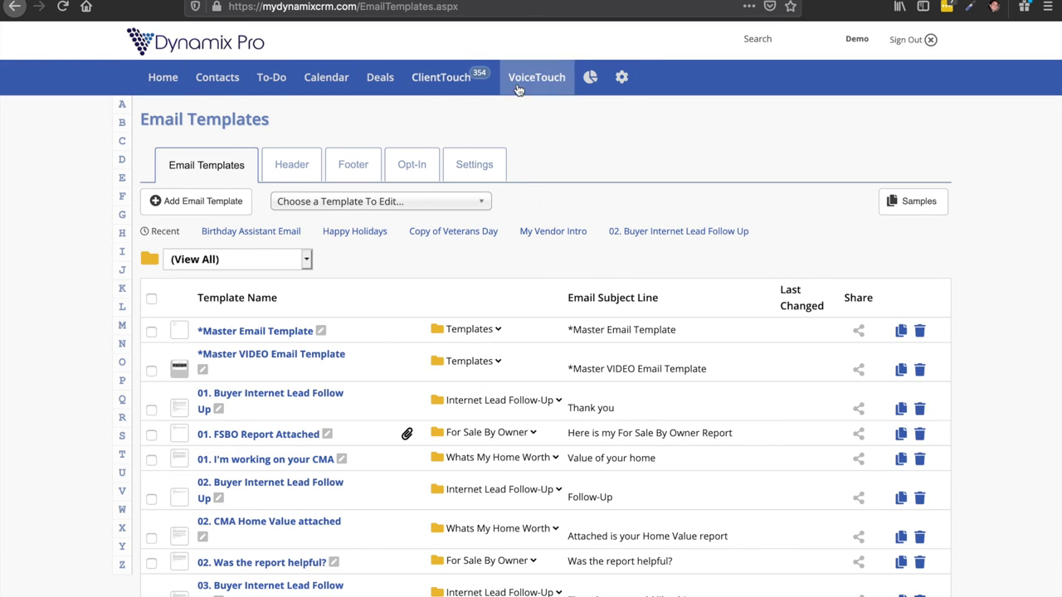
click(622, 79)
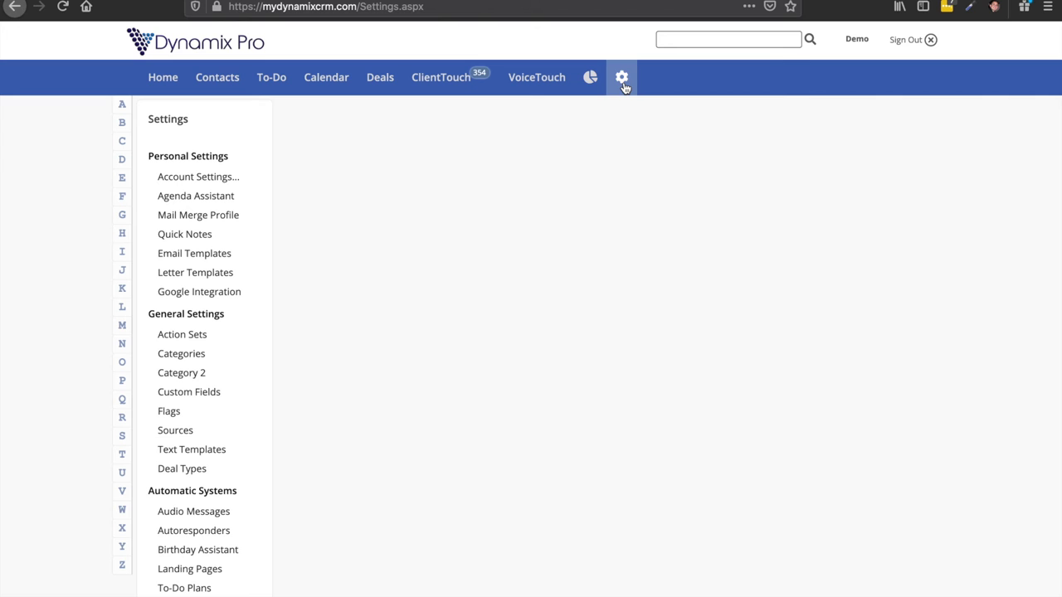
Open the Birthday Assistant settings from the Automatic Systems section
scroll(268, 240, down, 5)
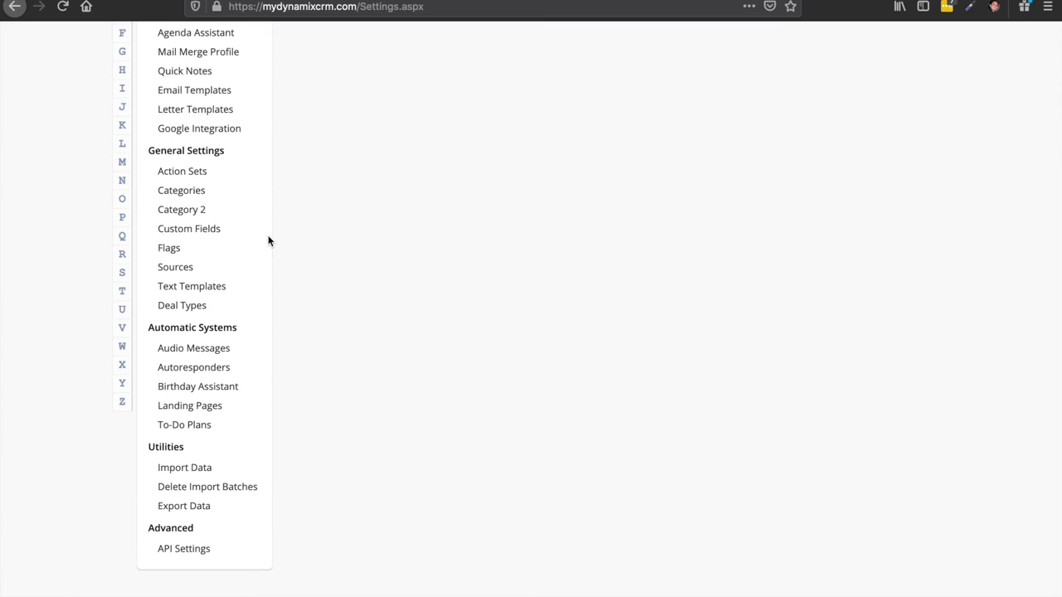
drag(147, 327, 253, 332)
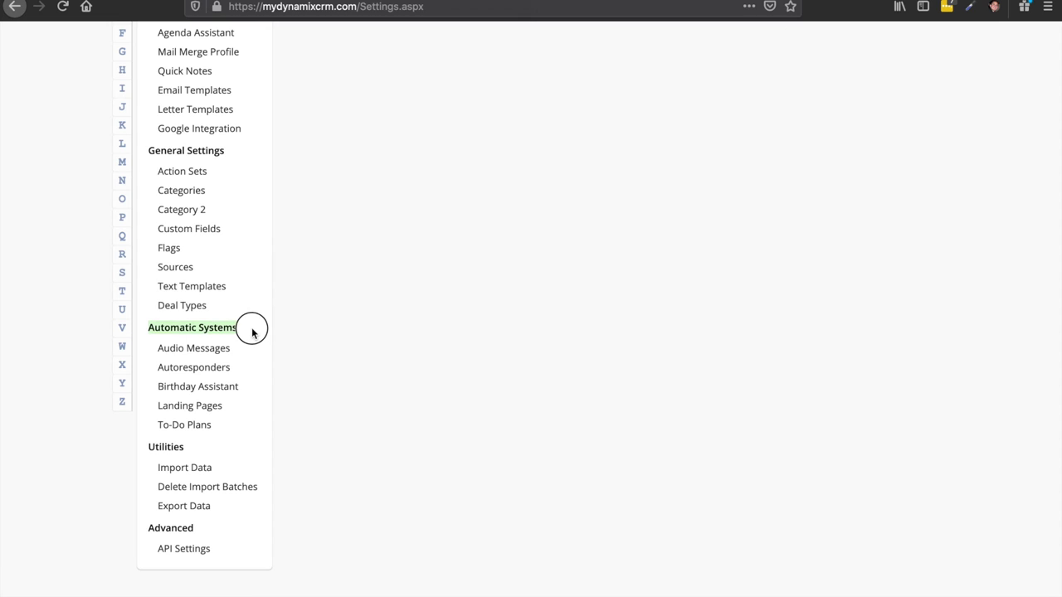
click(221, 390)
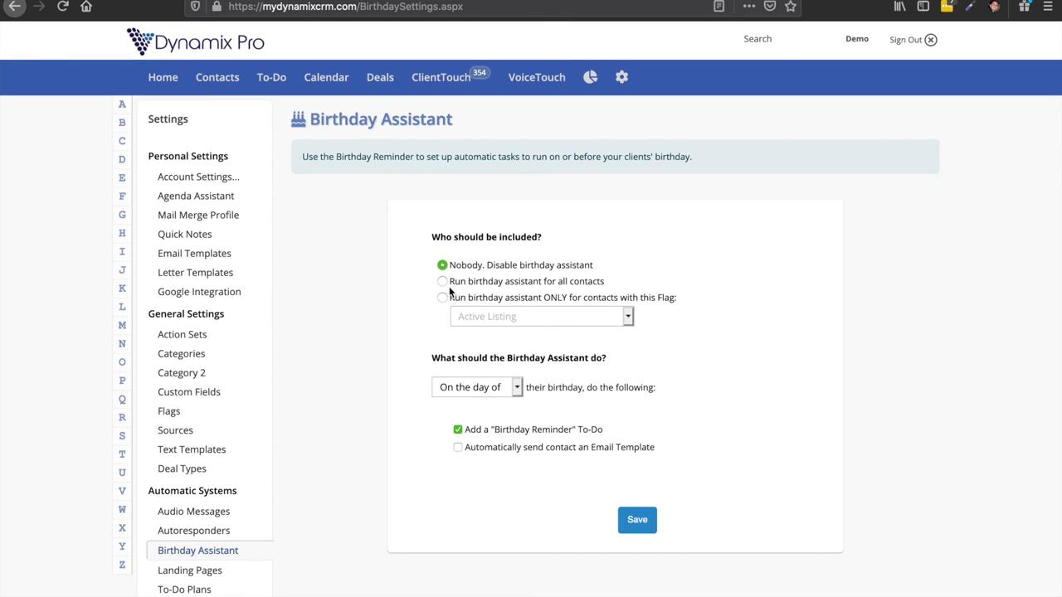
drag(512, 280, 640, 283)
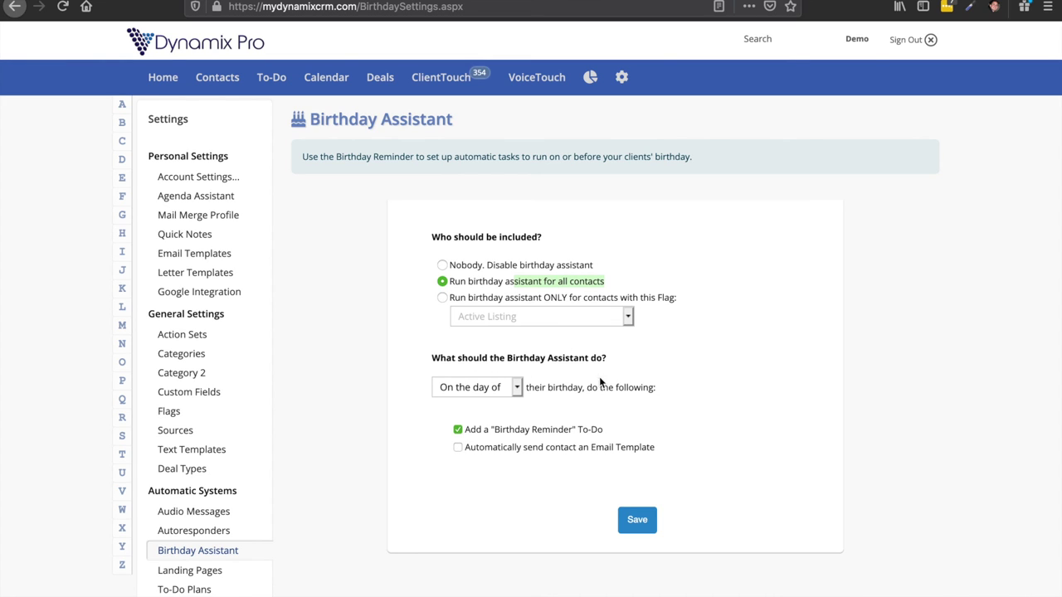
click(518, 386)
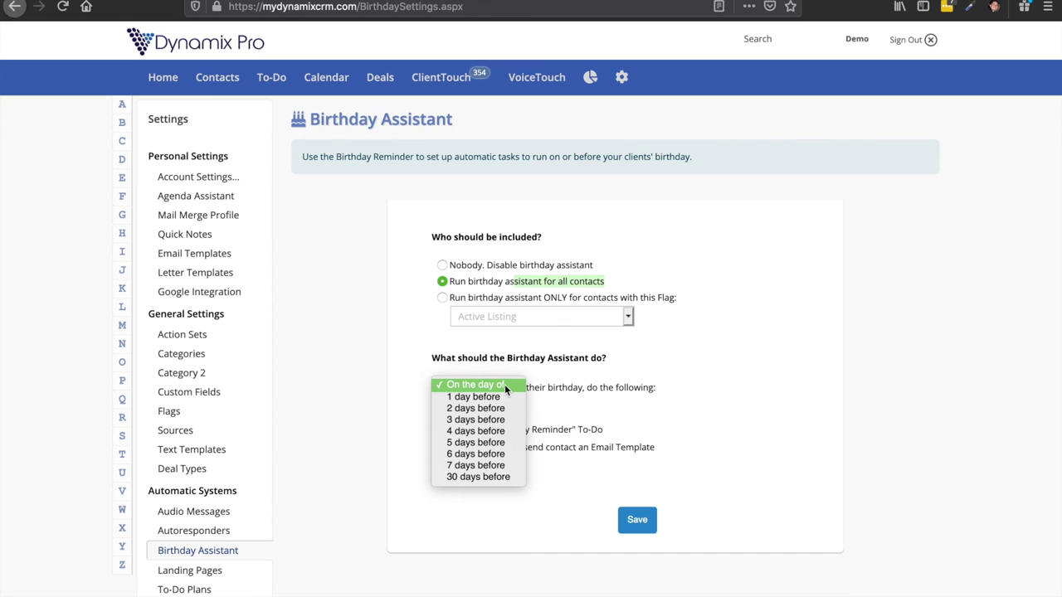
click(504, 384)
click(575, 381)
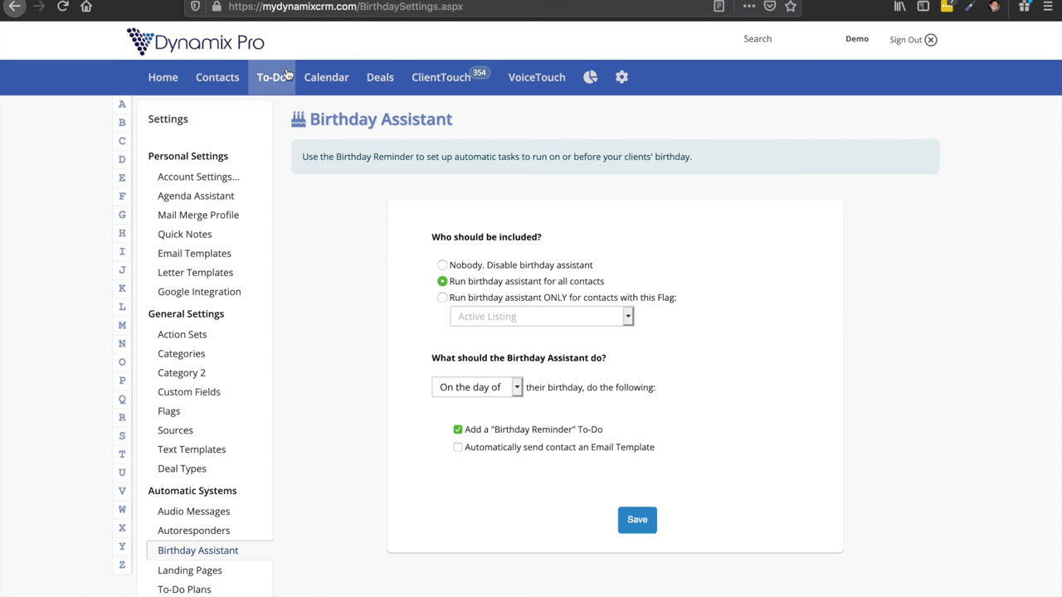
click(457, 447)
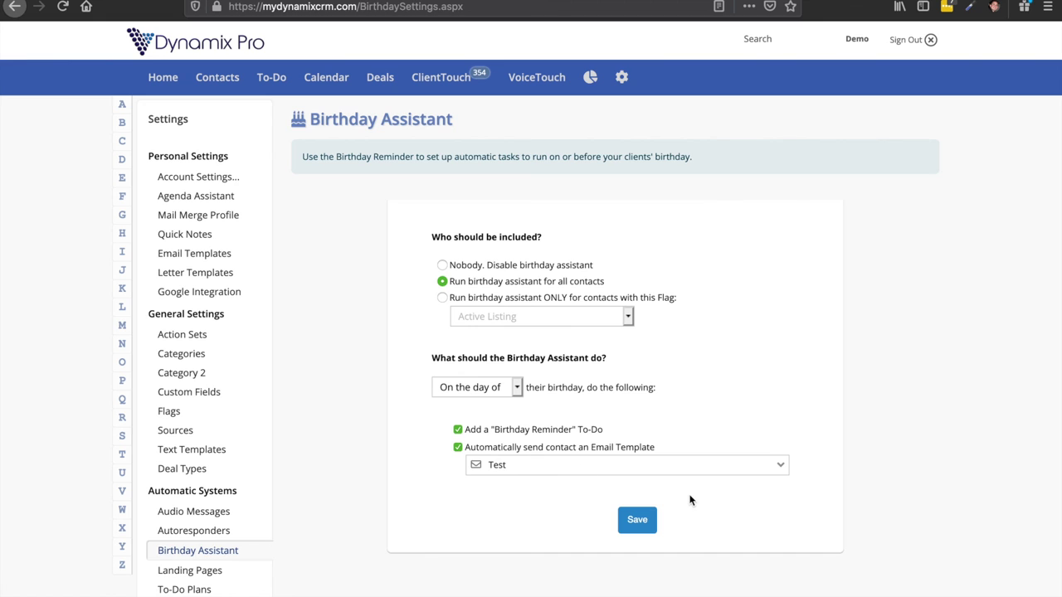
Choose the Templates > Birthday Assistant Email template in place of Test for the birthday email
click(782, 469)
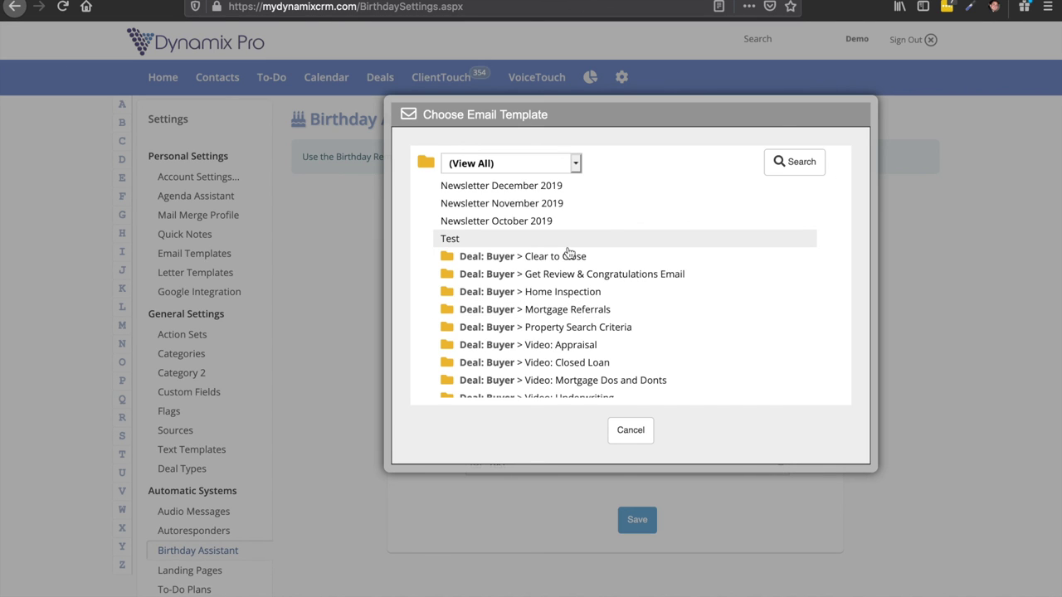
scroll(569, 253, down, 15)
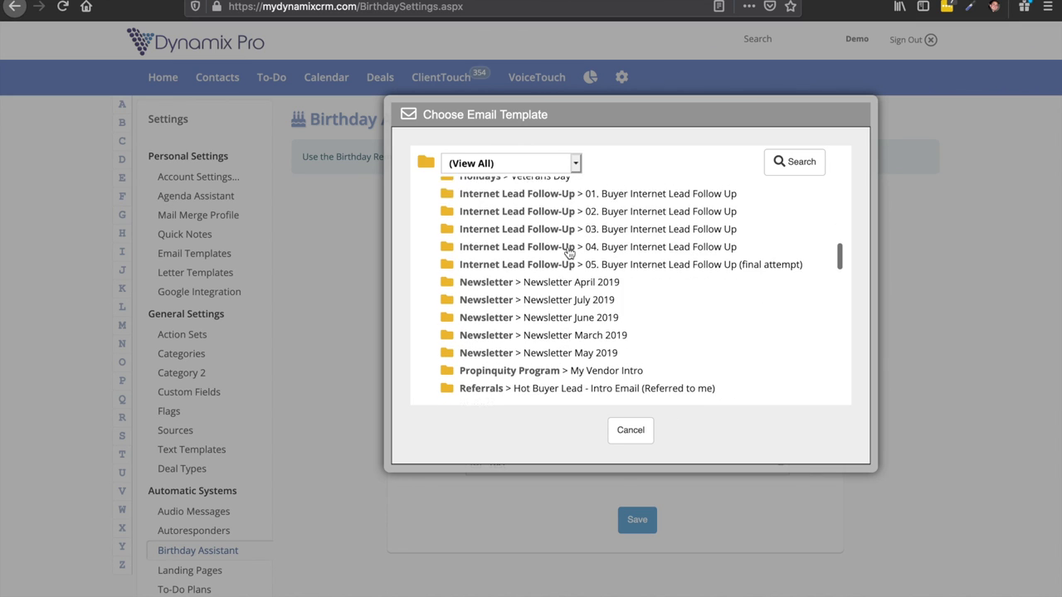
scroll(569, 253, down, 10)
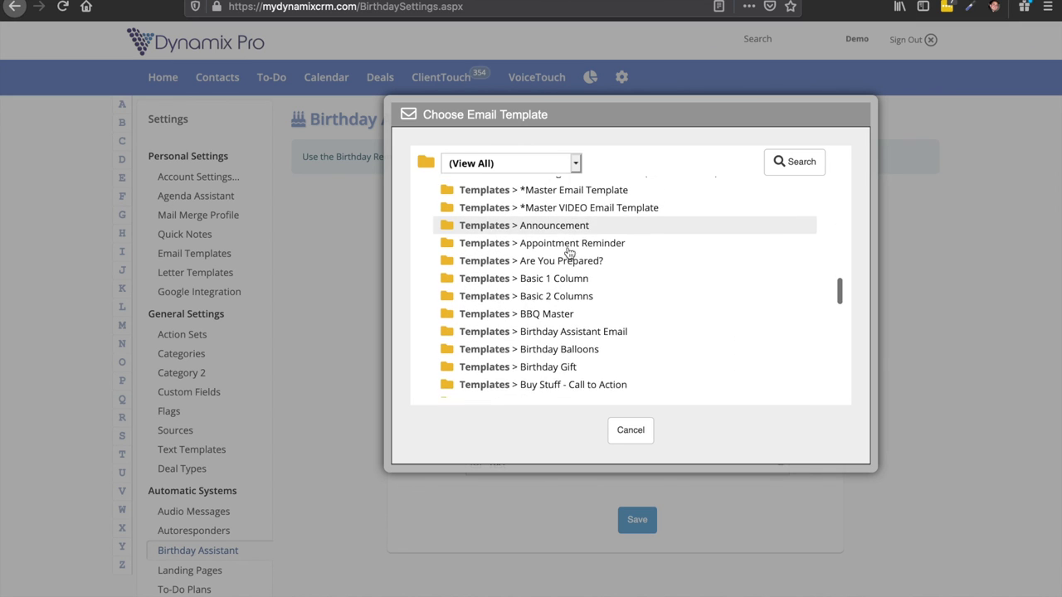
scroll(569, 252, down, 1)
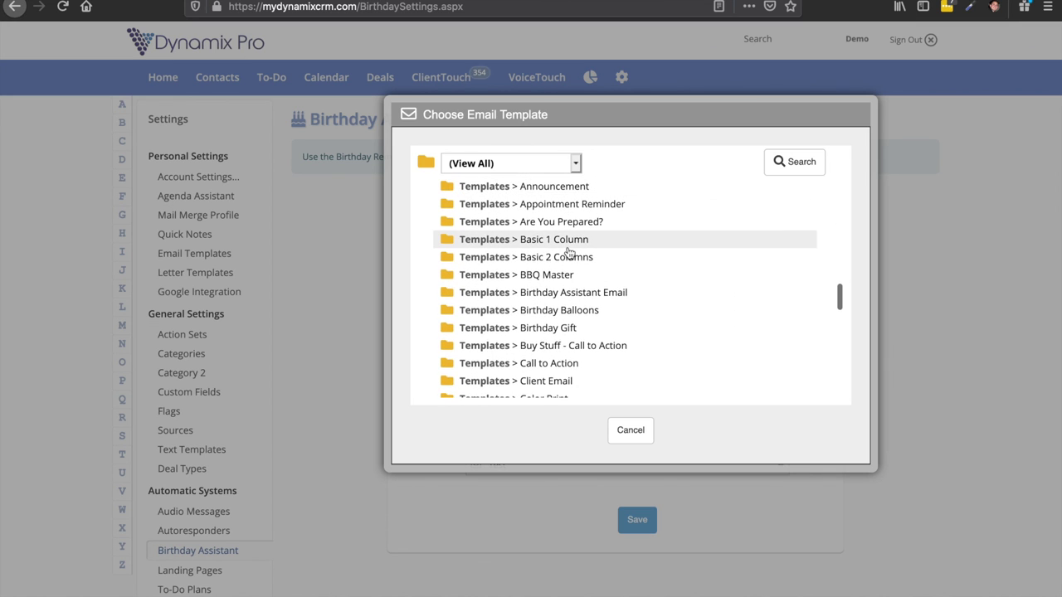
click(544, 301)
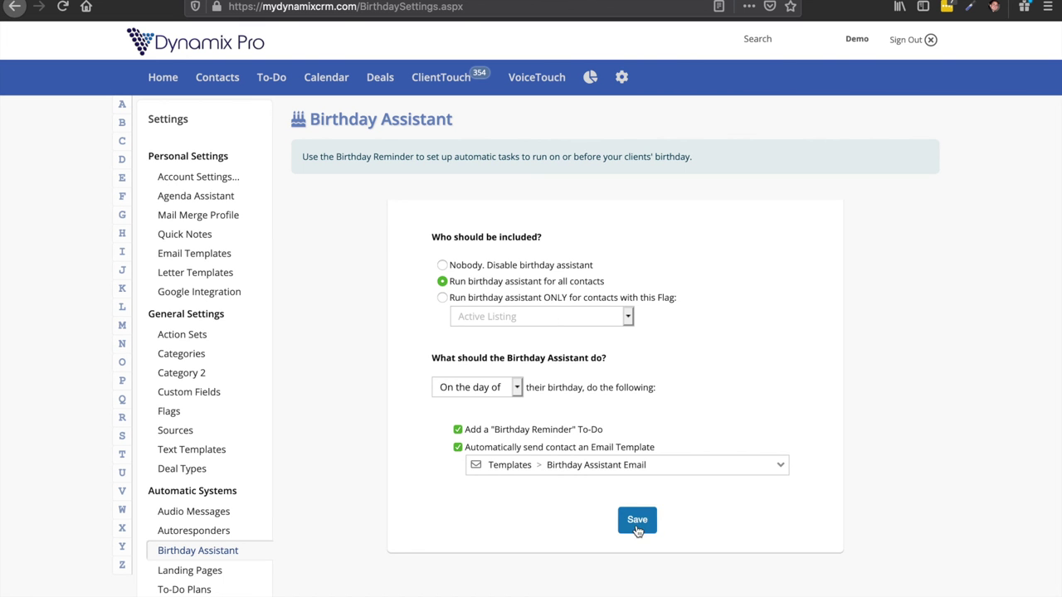
Save the Birthday Assistant settings with all contacts, the reminder to-do and Birthday Assistant Email
click(637, 521)
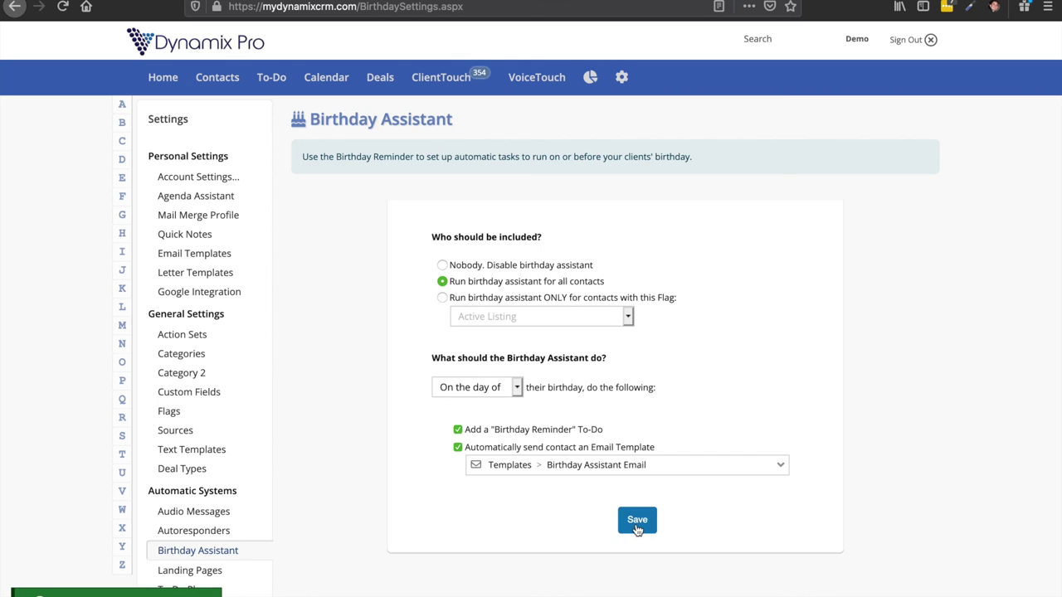